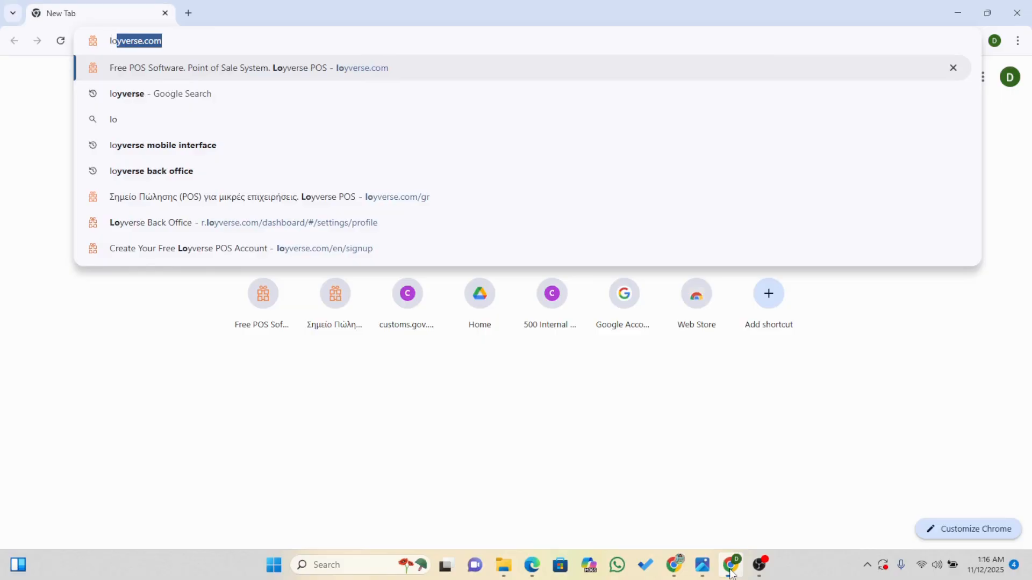
# Go to loyverse.com and enter the Loyverse Back Office with the account already signed in.
pyautogui.write('.com')
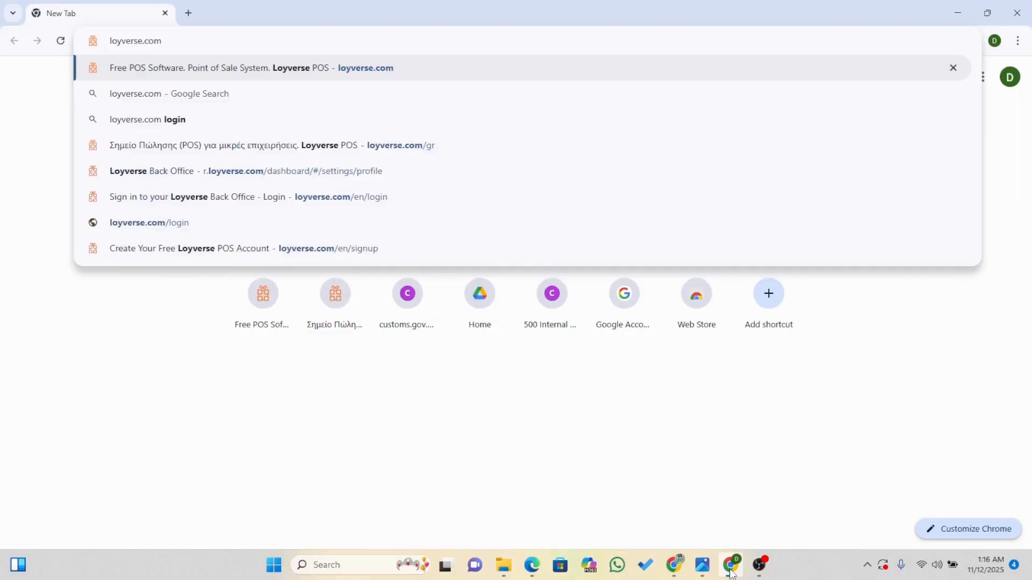
pyautogui.press('Return')
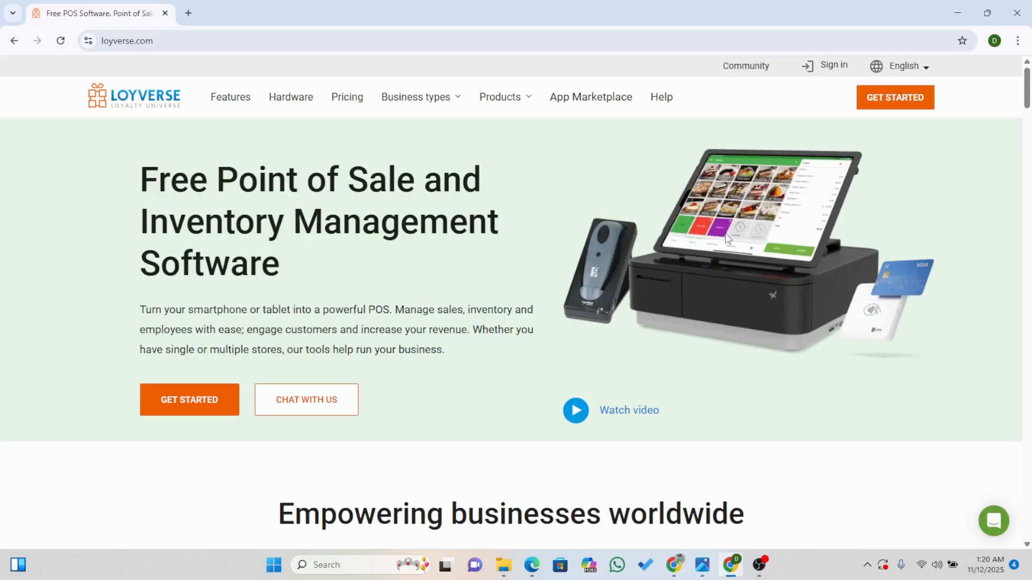
pyautogui.click(897, 115)
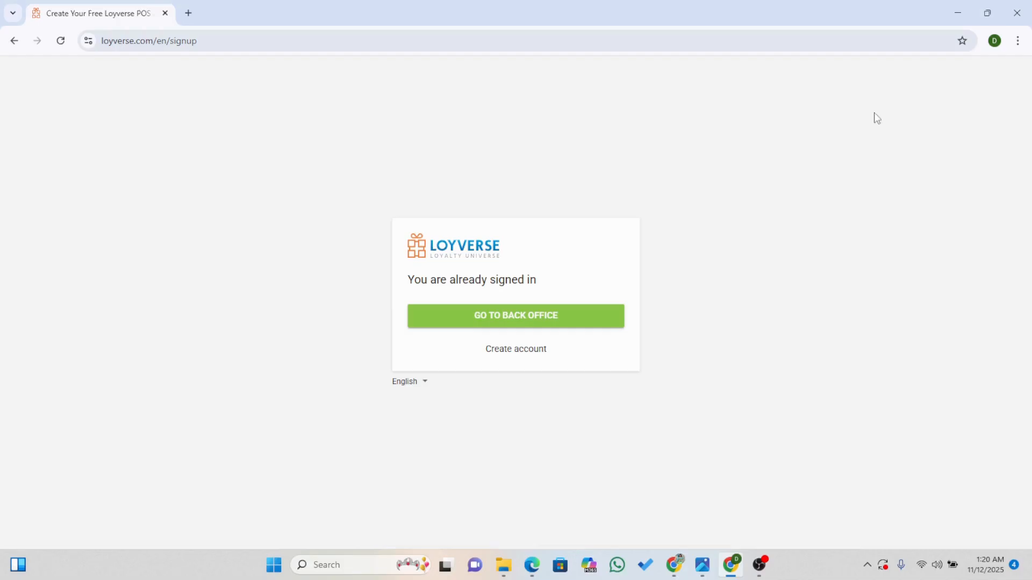
pyautogui.click(505, 322)
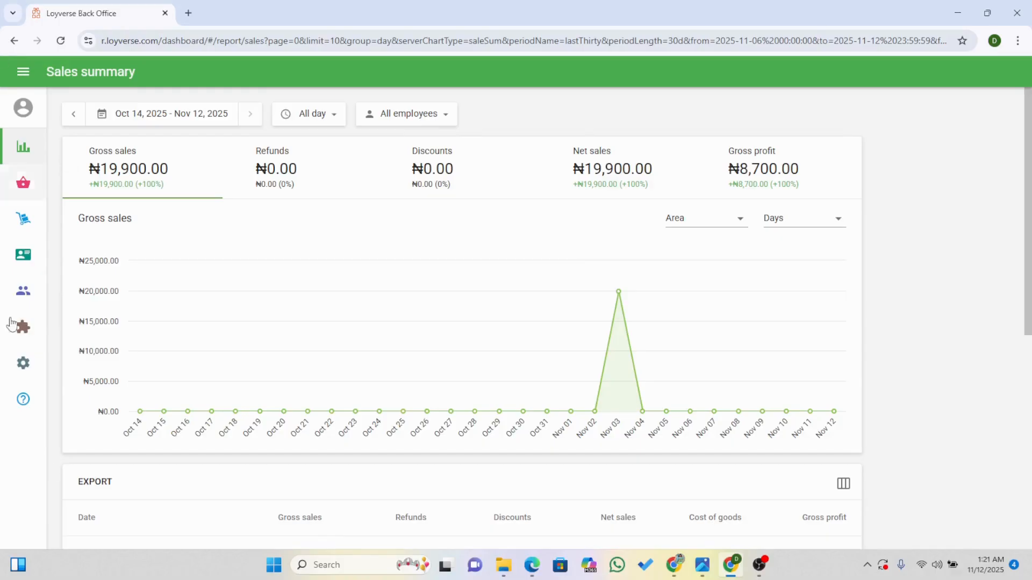
pyautogui.click(20, 108)
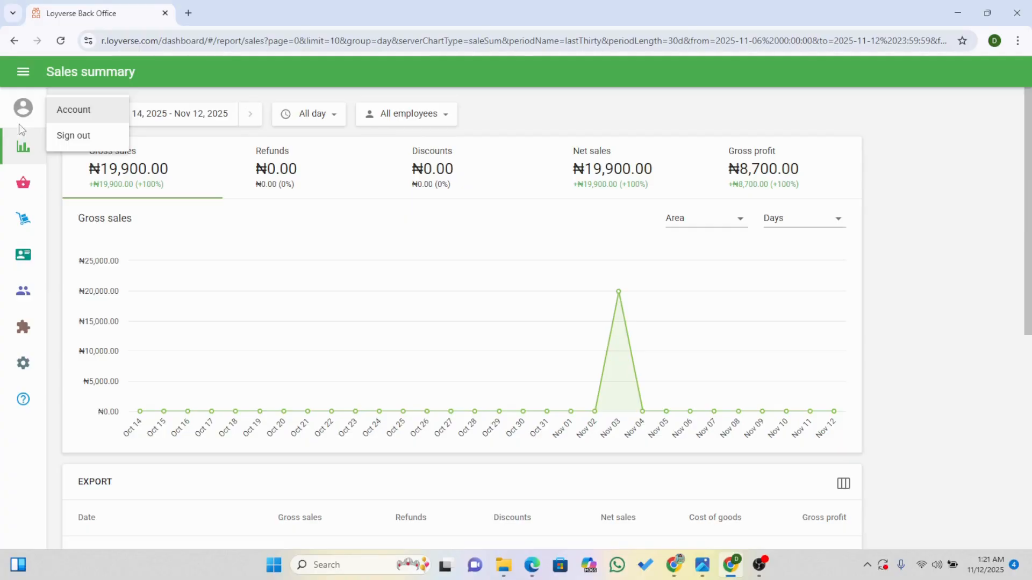
pyautogui.click(22, 140)
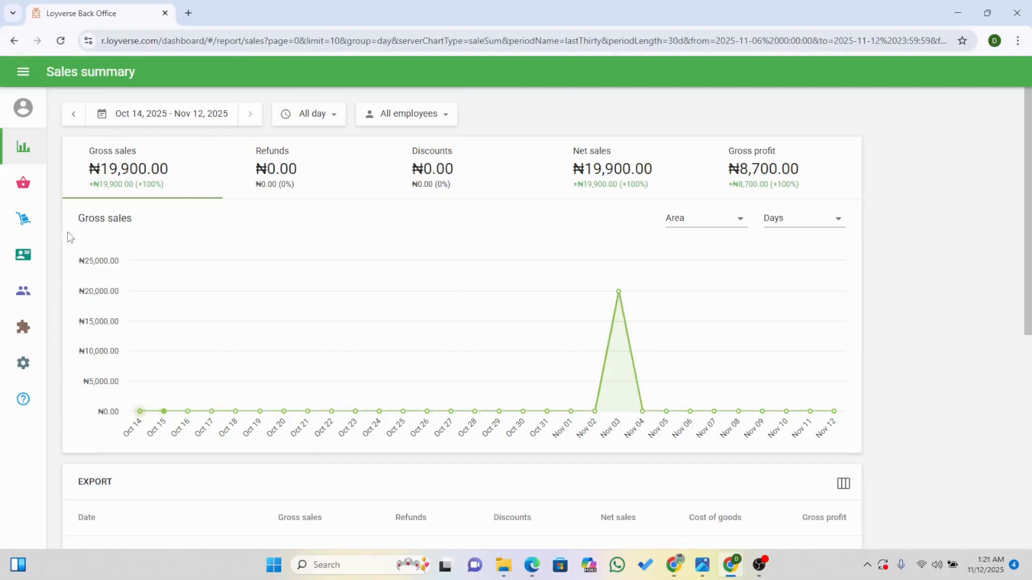
pyautogui.click(13, 158)
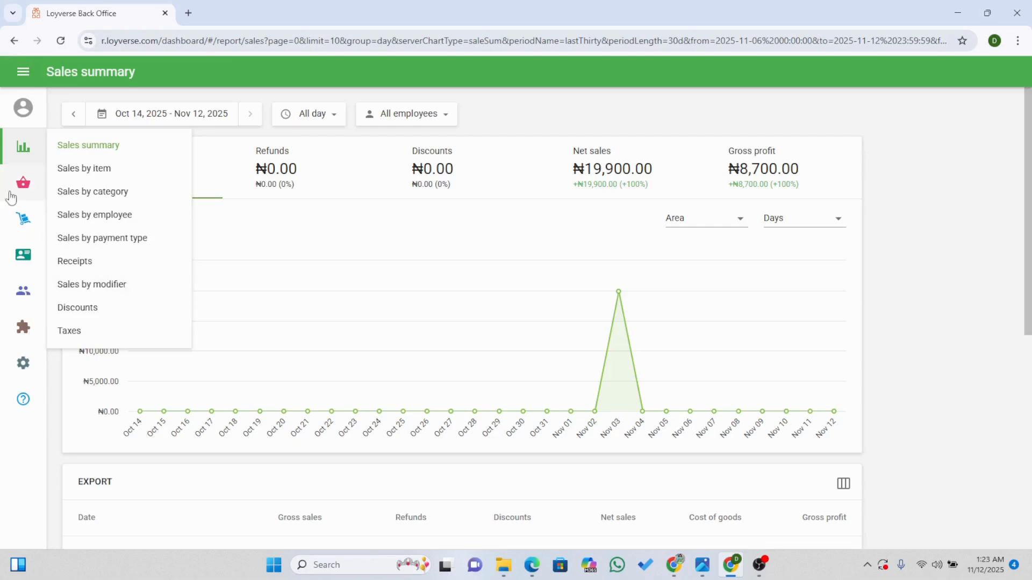
pyautogui.moveTo(20, 194)
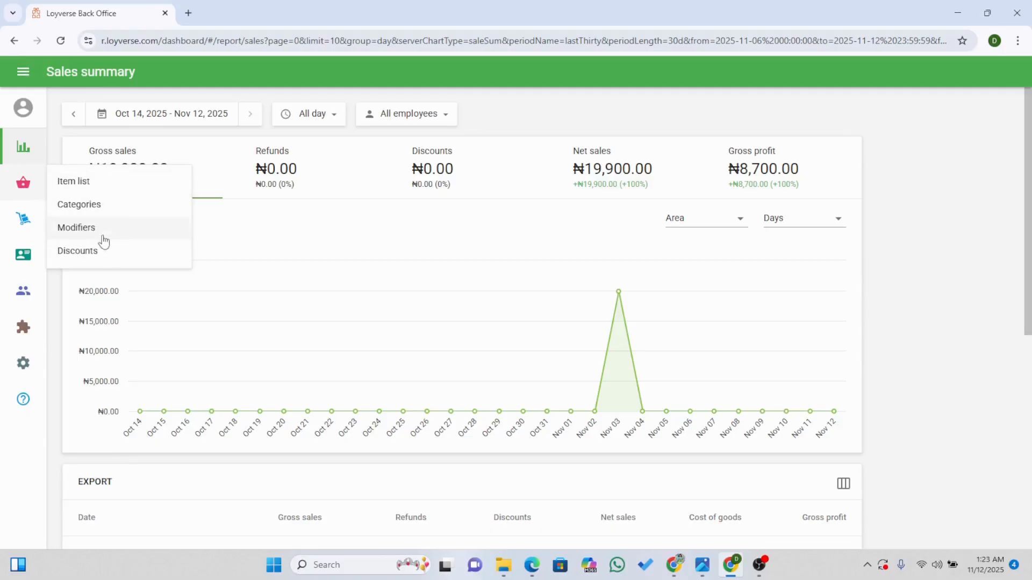
pyautogui.click(111, 185)
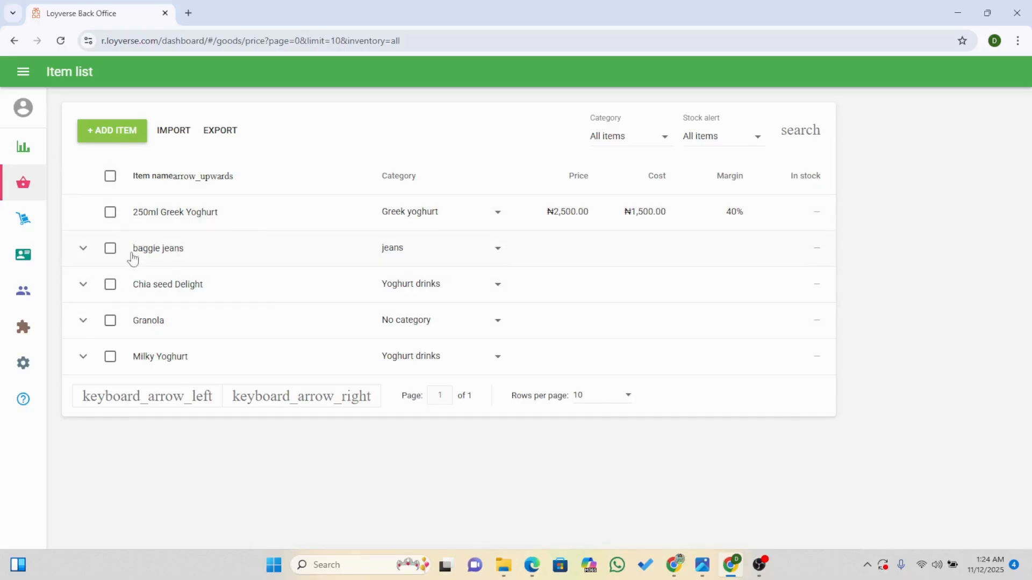
pyautogui.click(114, 140)
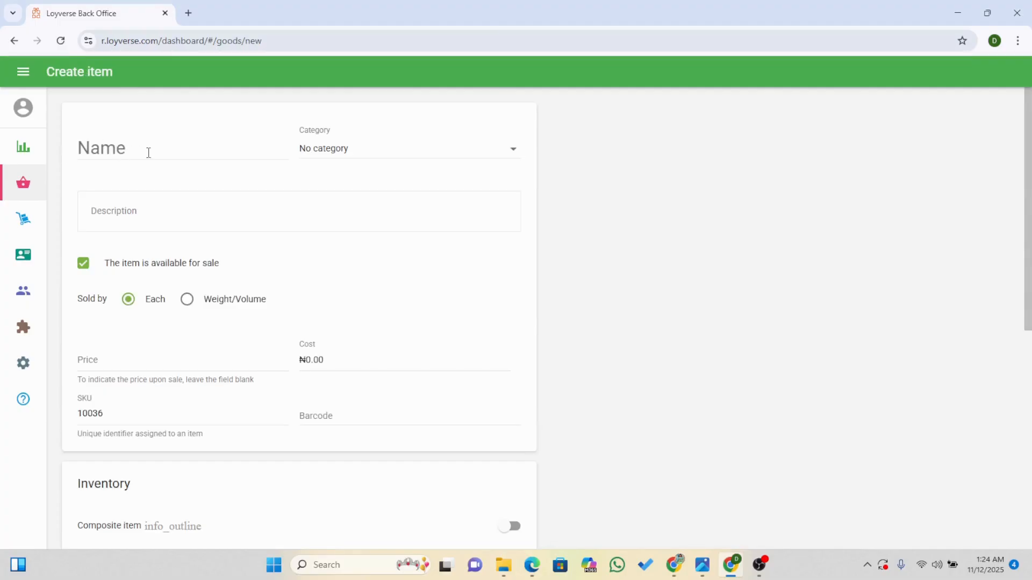
pyautogui.click(94, 149)
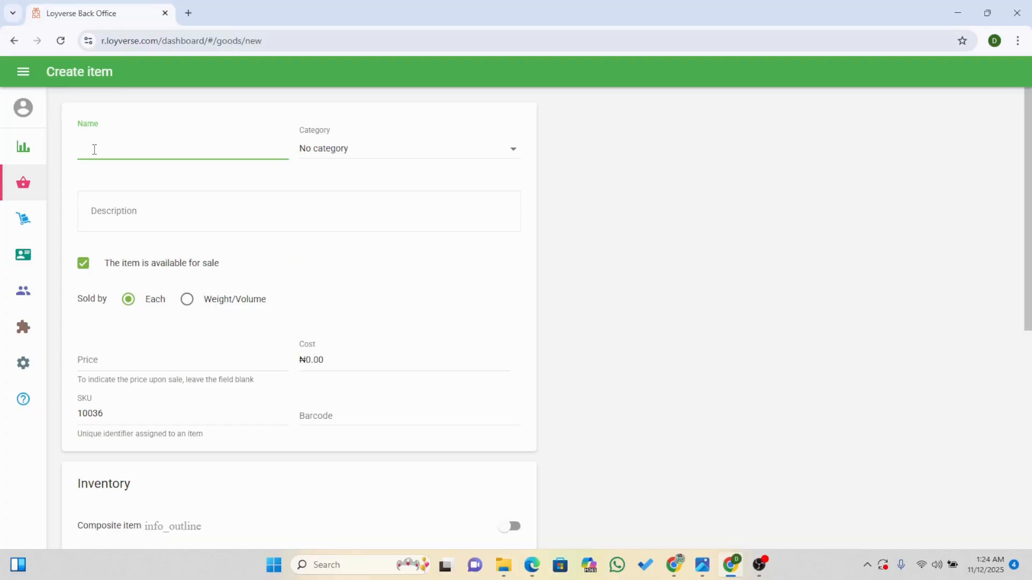
# Create and save an item category named "Gown collections" with the red color.
pyautogui.click(36, 189)
pyautogui.click(82, 206)
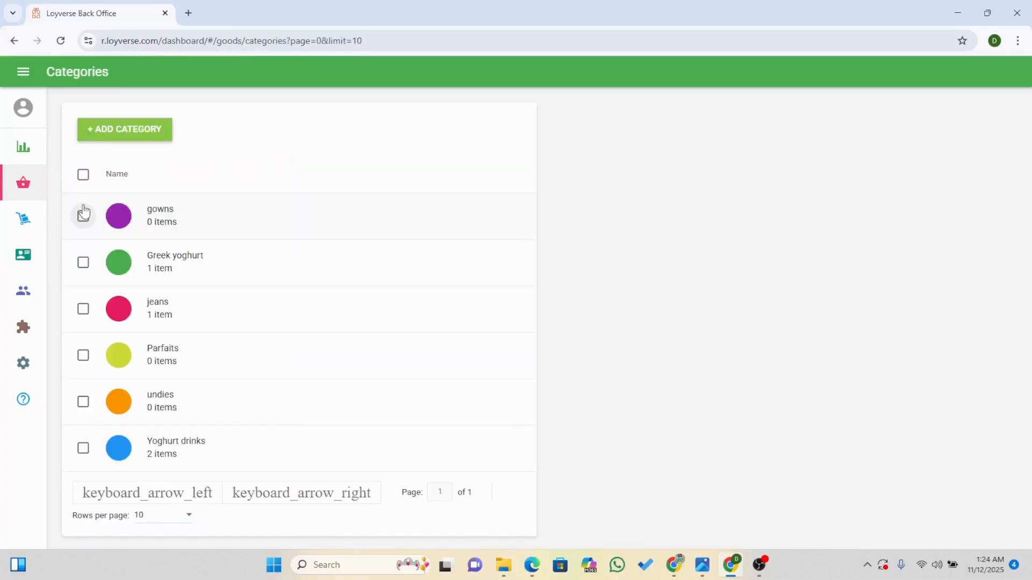
pyautogui.click(108, 143)
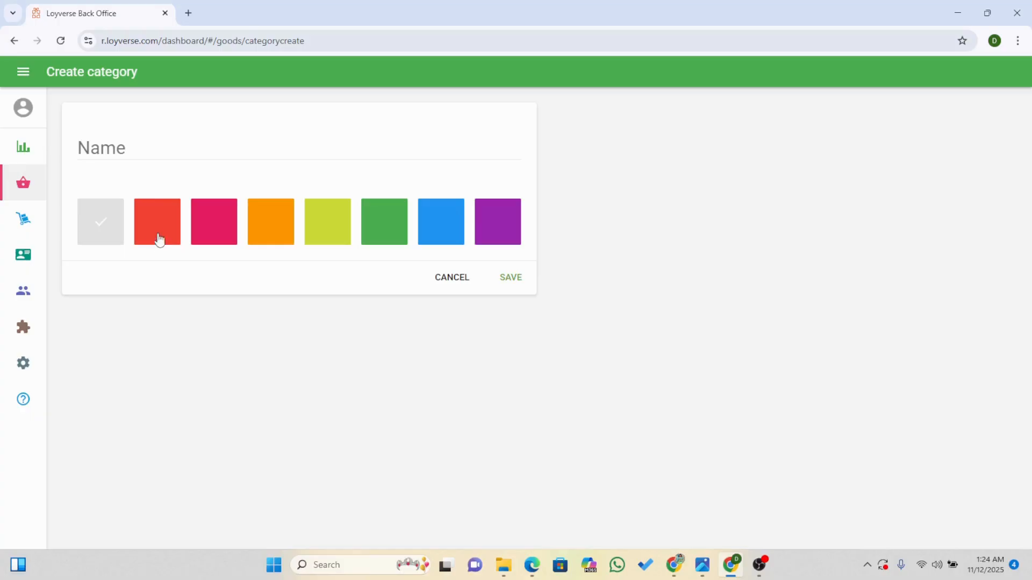
pyautogui.click(157, 228)
pyautogui.click(123, 143)
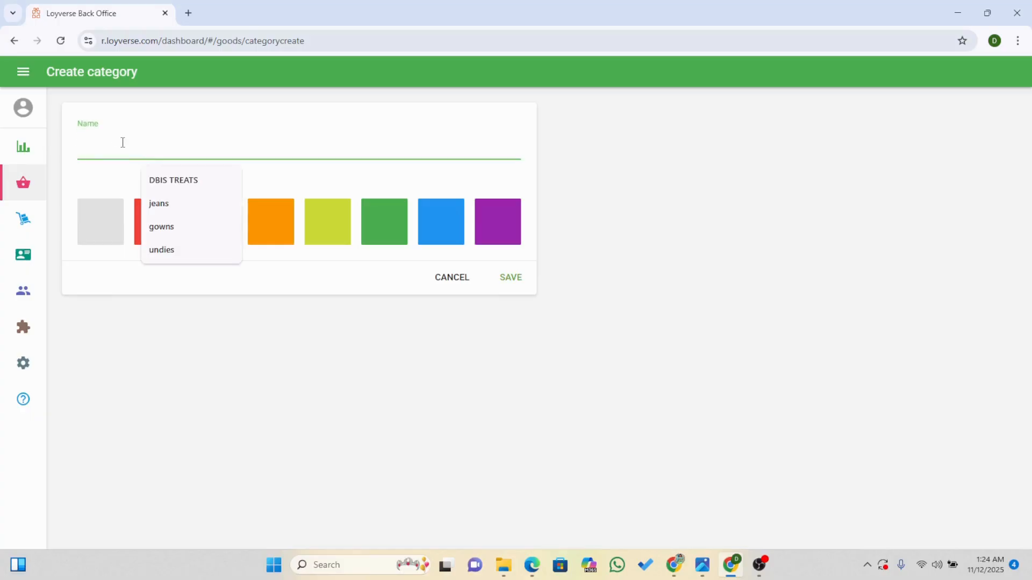
pyautogui.write('giw')
pyautogui.press('BackSpace')
pyautogui.press('BackSpace')
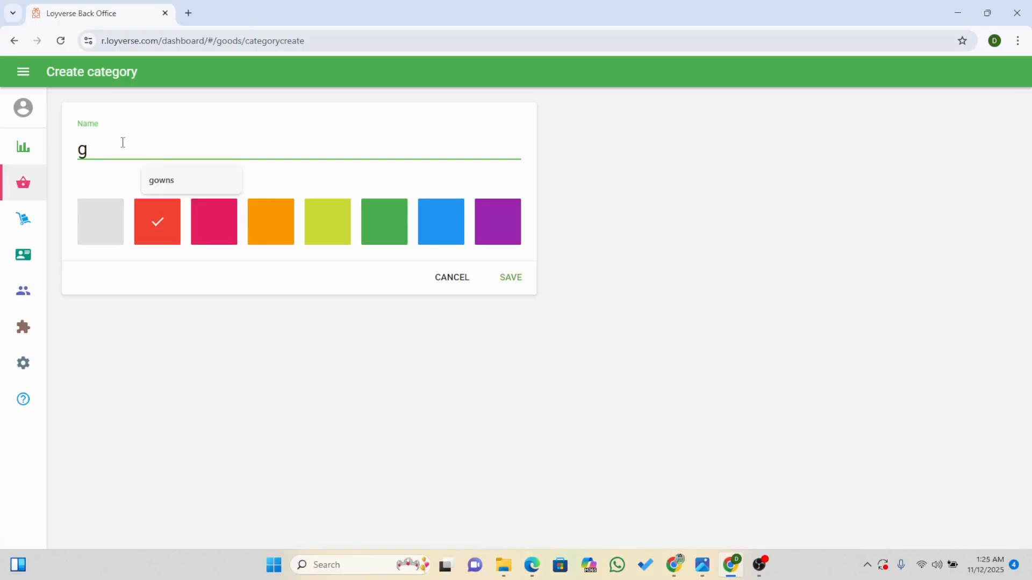
pyautogui.press('BackSpace')
pyautogui.write('Gown collections')
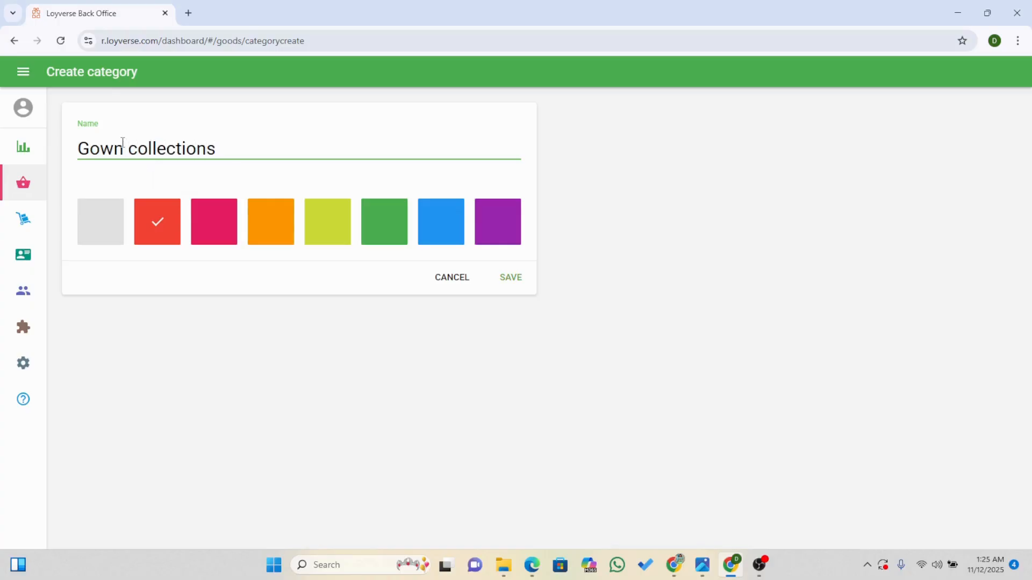
pyautogui.click(511, 277)
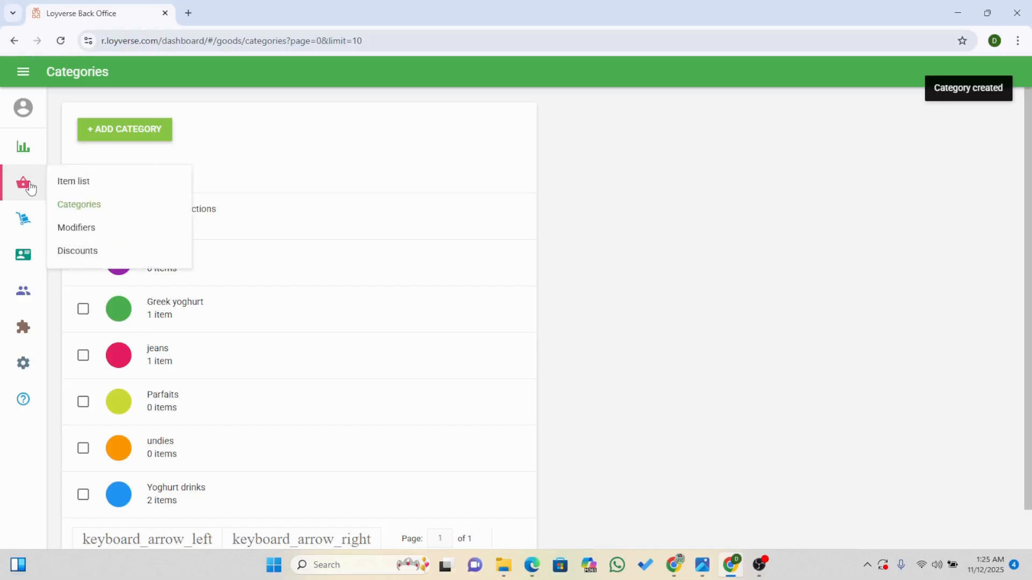
# Start a new item named "stripless gown" and assign it to the Gown collections category.
pyautogui.click(59, 181)
pyautogui.click(115, 139)
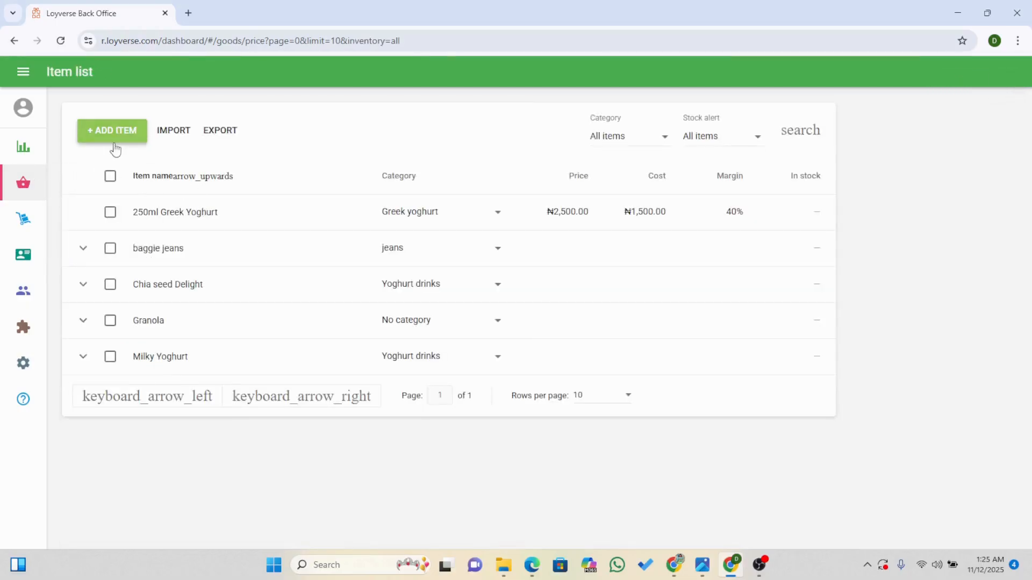
pyautogui.click(121, 155)
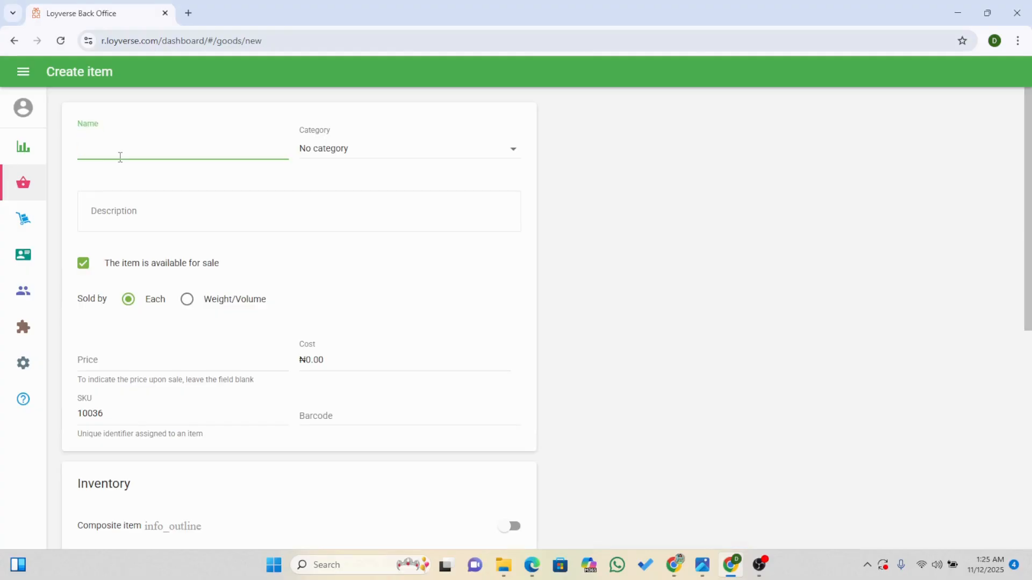
pyautogui.write('nkech')
pyautogui.press('BackSpace')
pyautogui.press('BackSpace')
pyautogui.press('BackSpace')
pyautogui.press('BackSpace')
pyautogui.press('BackSpace')
pyautogui.write('strile,')
pyautogui.press('BackSpace')
pyautogui.press('BackSpace')
pyautogui.press('BackSpace')
pyautogui.write('pless')
pyautogui.press('BackSpace')
pyautogui.press('BackSpace')
pyautogui.press('BackSpace')
pyautogui.press('BackSpace')
pyautogui.press('BackSpace')
pyautogui.write('less goe')
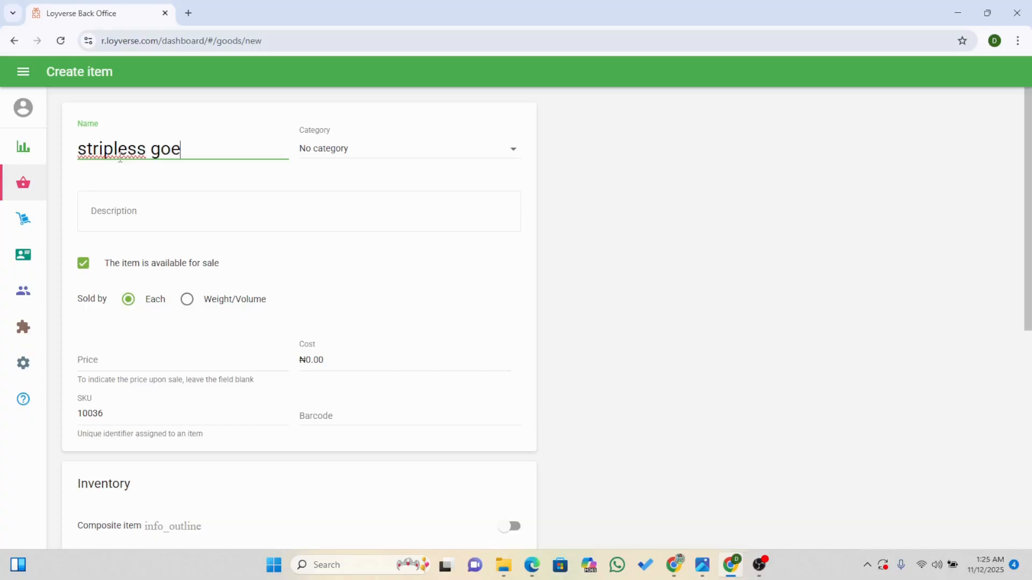
pyautogui.press('BackSpace')
pyautogui.write('wn')
pyautogui.click(320, 156)
pyautogui.click(330, 180)
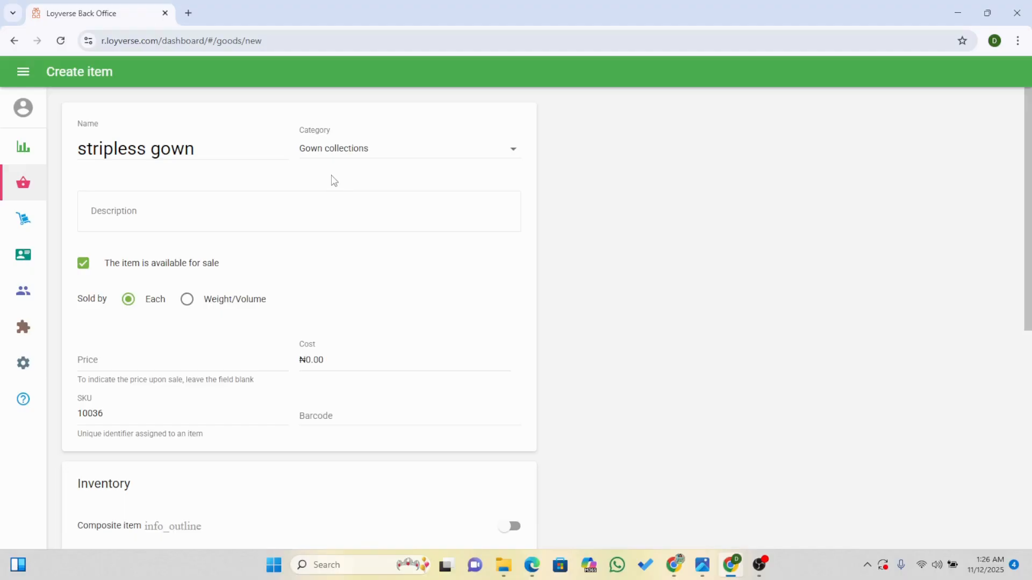
# Set the gown's price to ₦25,000 and its cost to ₦15,000.
pyautogui.click(211, 361)
pyautogui.write('250000')
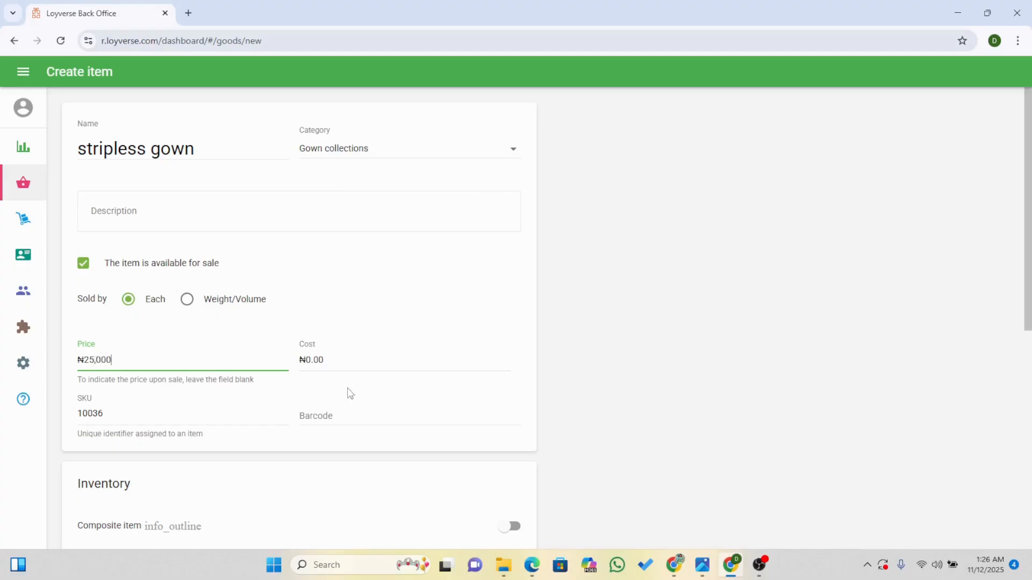
pyautogui.click(324, 358)
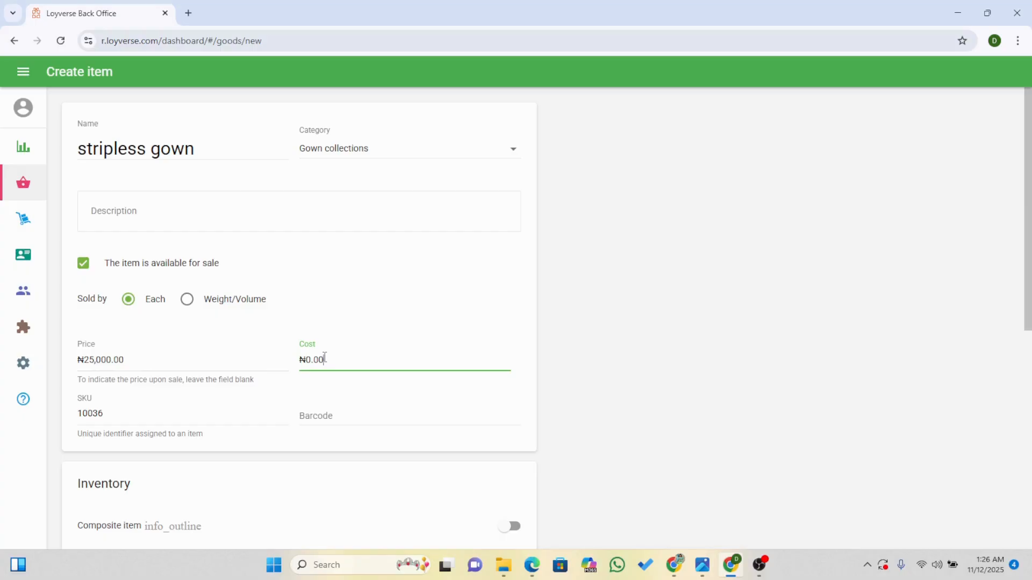
pyautogui.press('BackSpace')
pyautogui.press('BackSpace')
pyautogui.press('BackSpace')
pyautogui.write('150000')
pyautogui.press('BackSpace')
# Add a variant option named "size" to the item with the values 12, 14, 16 and `18.
pyautogui.moveTo(1030, 290); pyautogui.dragTo(1030, 419)
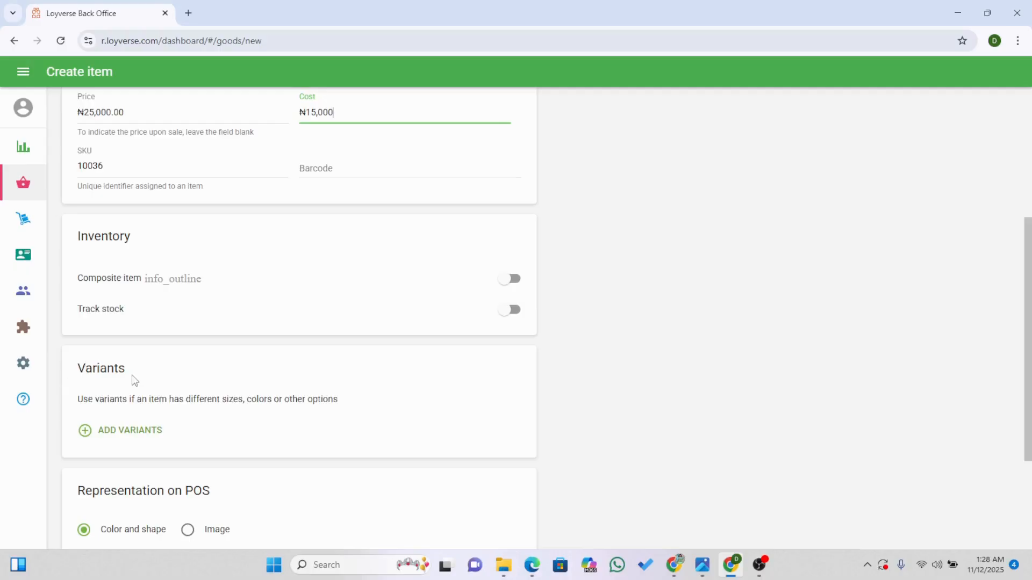
pyautogui.click(122, 430)
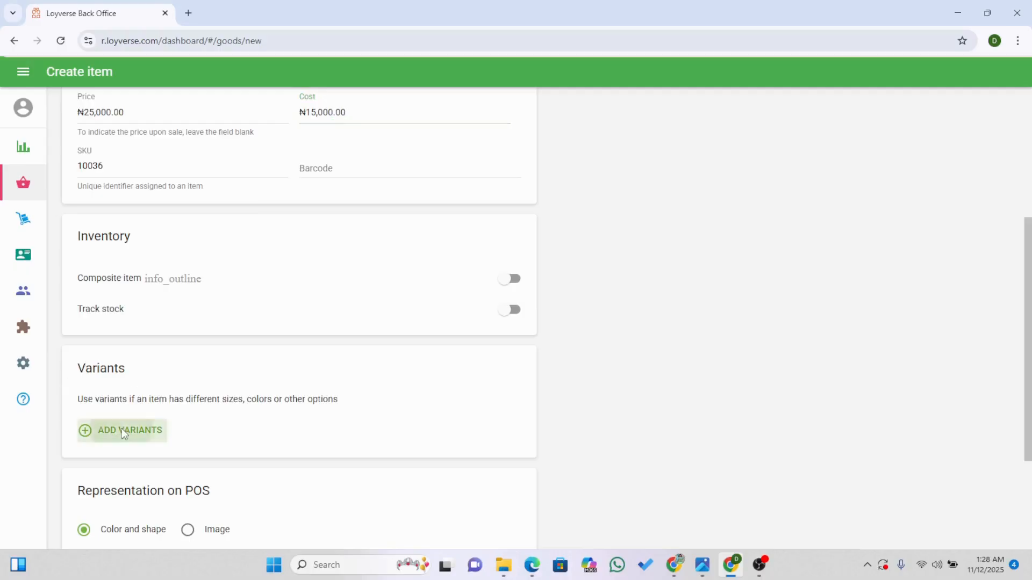
pyautogui.click(357, 289)
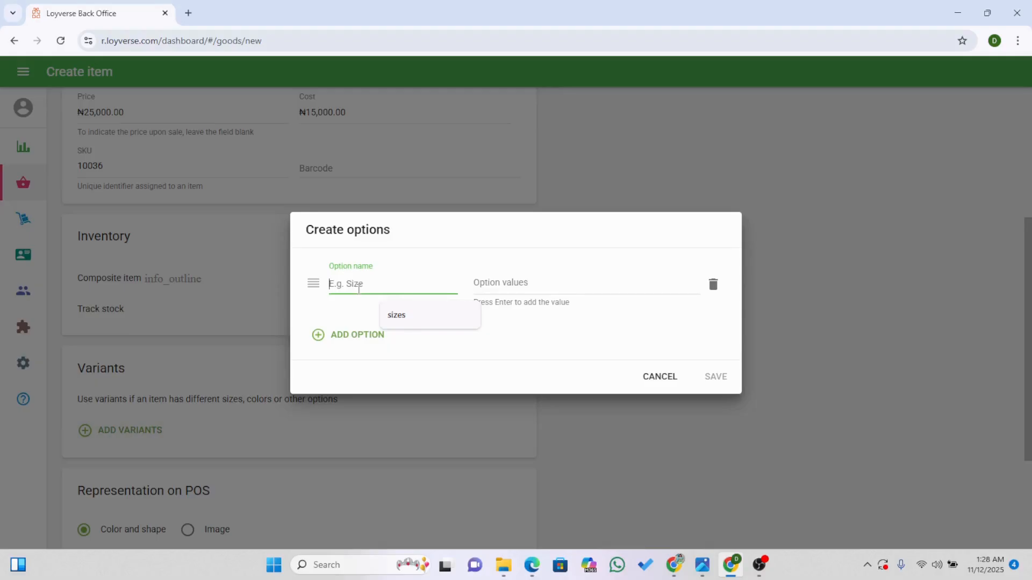
pyautogui.write('size')
pyautogui.click(482, 278)
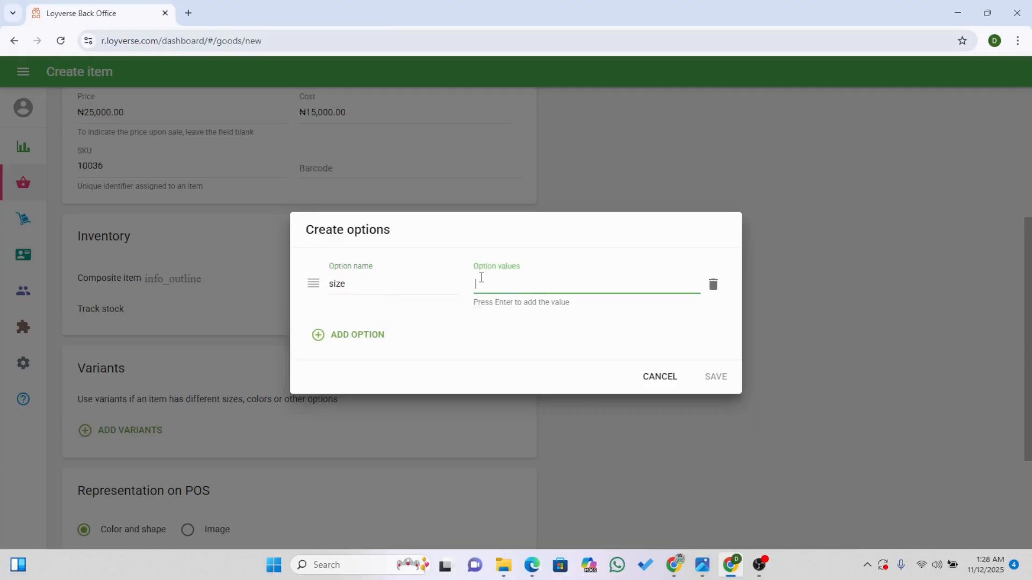
pyautogui.write('12')
pyautogui.press('Return')
pyautogui.write('14')
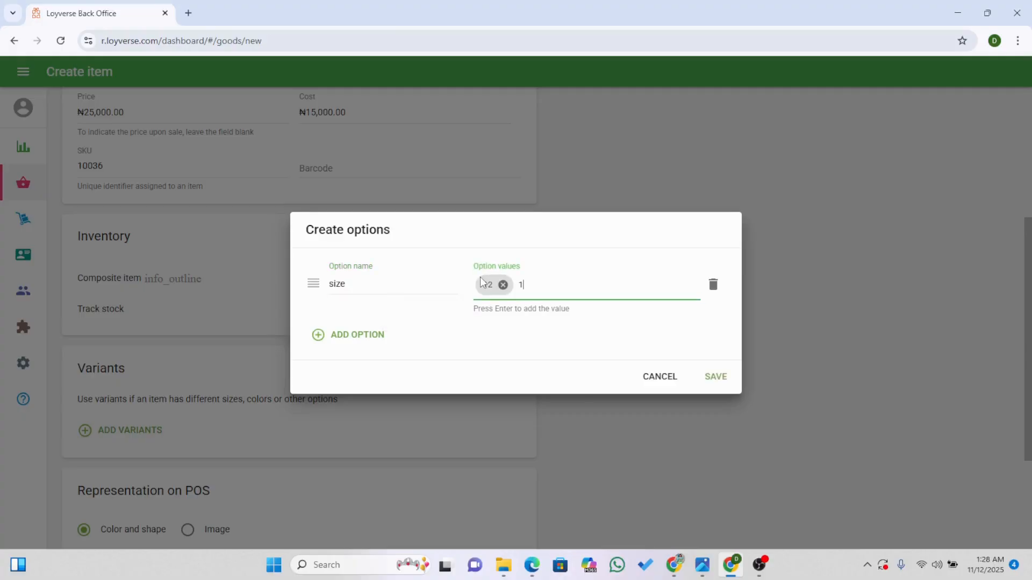
pyautogui.press('Return')
pyautogui.write('16')
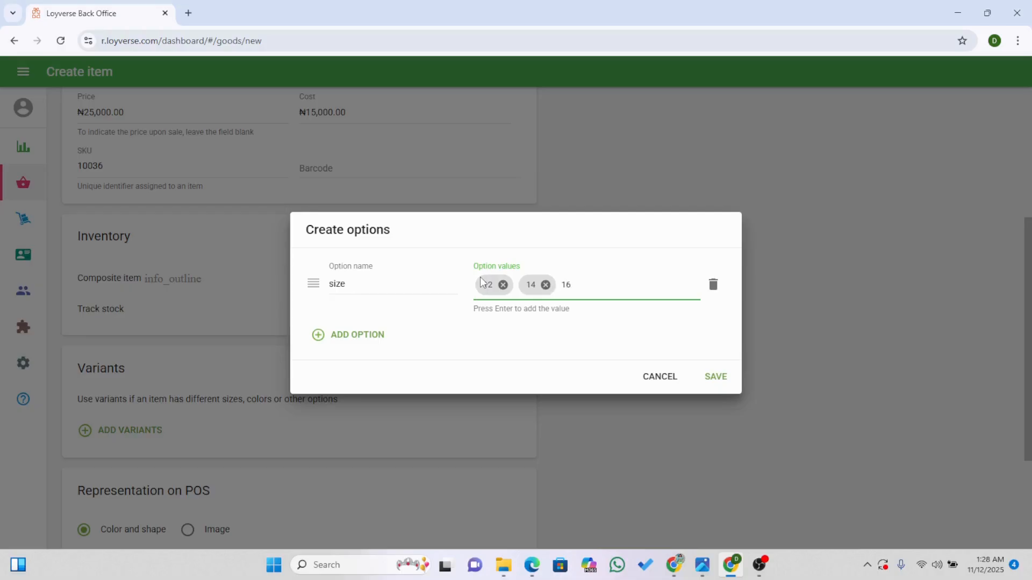
pyautogui.press('Return')
pyautogui.write('`')
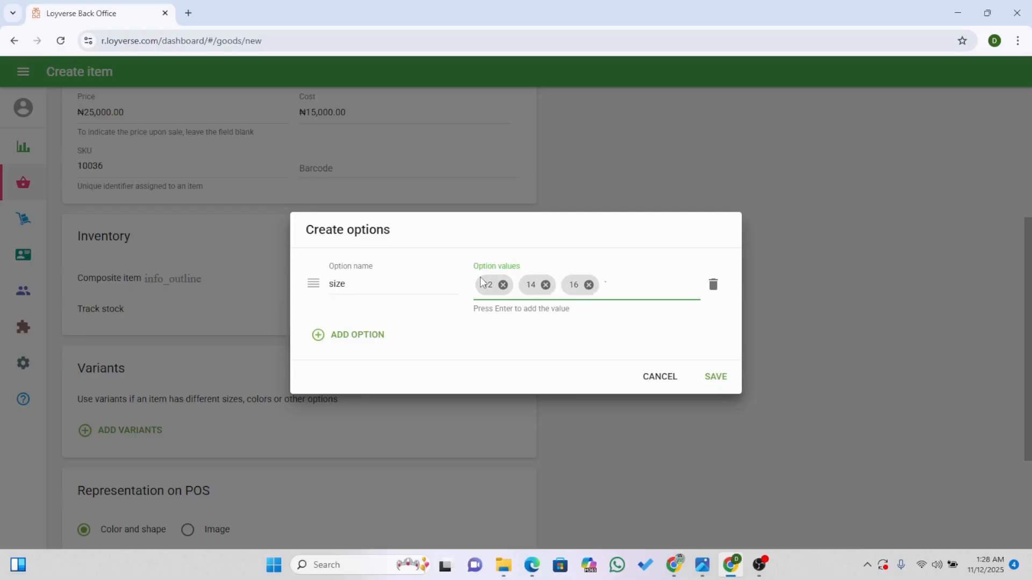
pyautogui.write('18')
pyautogui.press('Return')
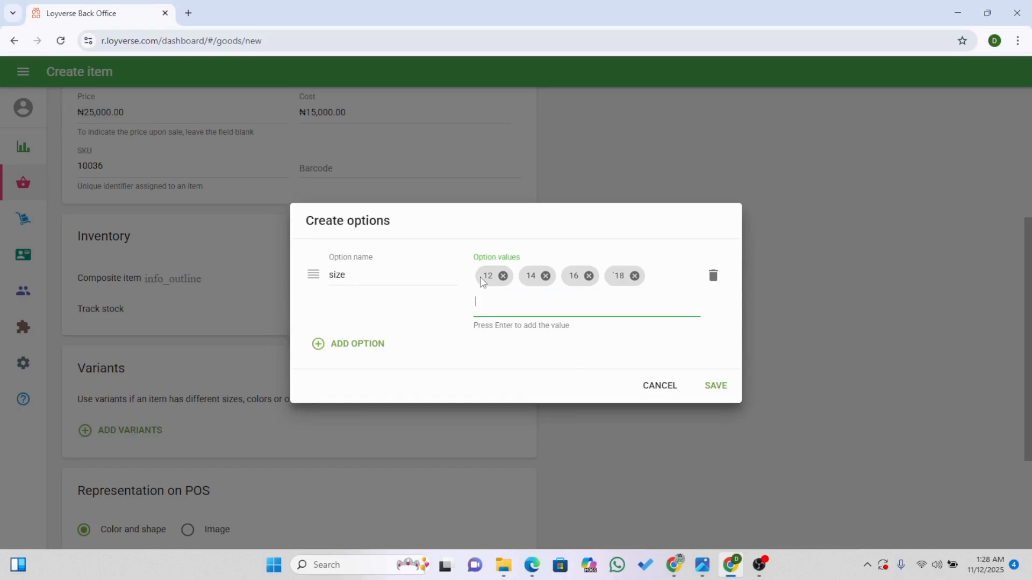
# Add a second variant option named "color" with the values blue, green and red, and save the variant options.
pyautogui.click(357, 344)
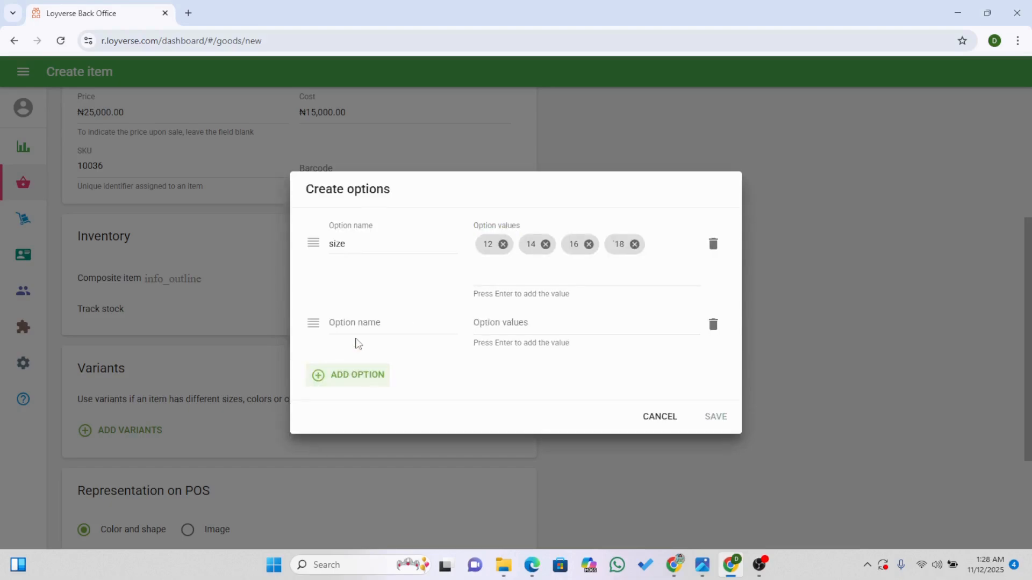
pyautogui.click(351, 323)
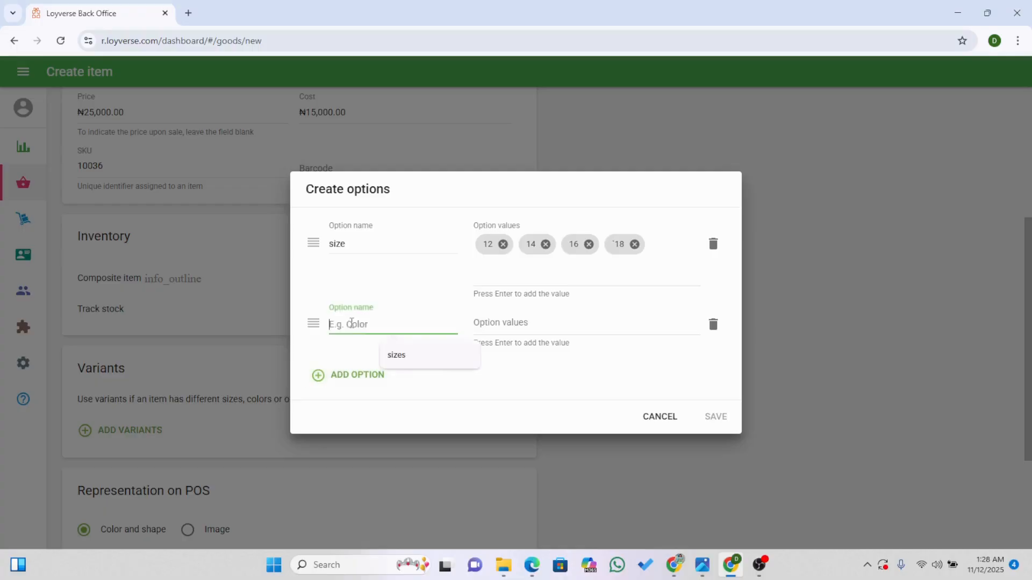
pyautogui.write('color')
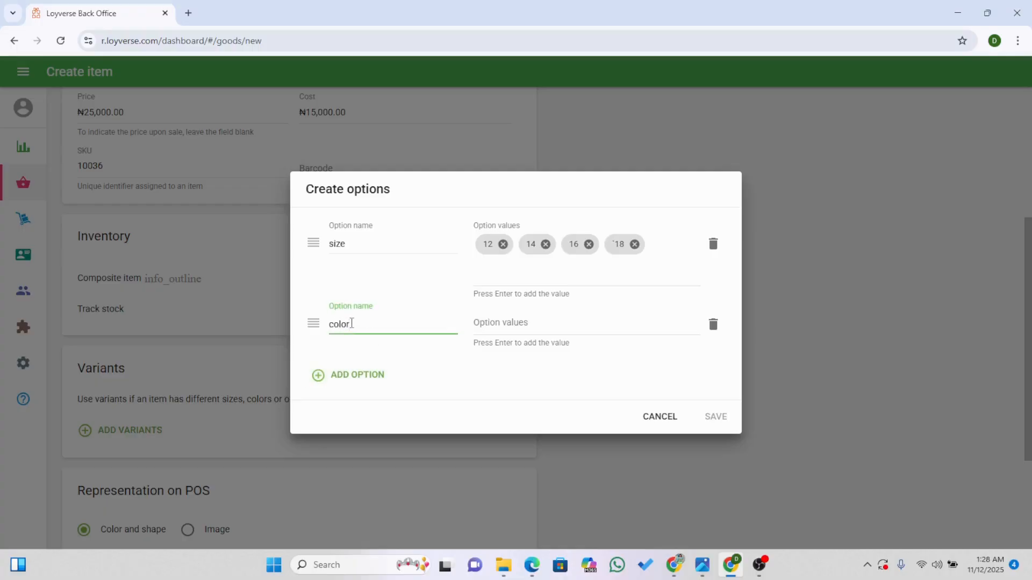
pyautogui.click(496, 317)
pyautogui.write('blue')
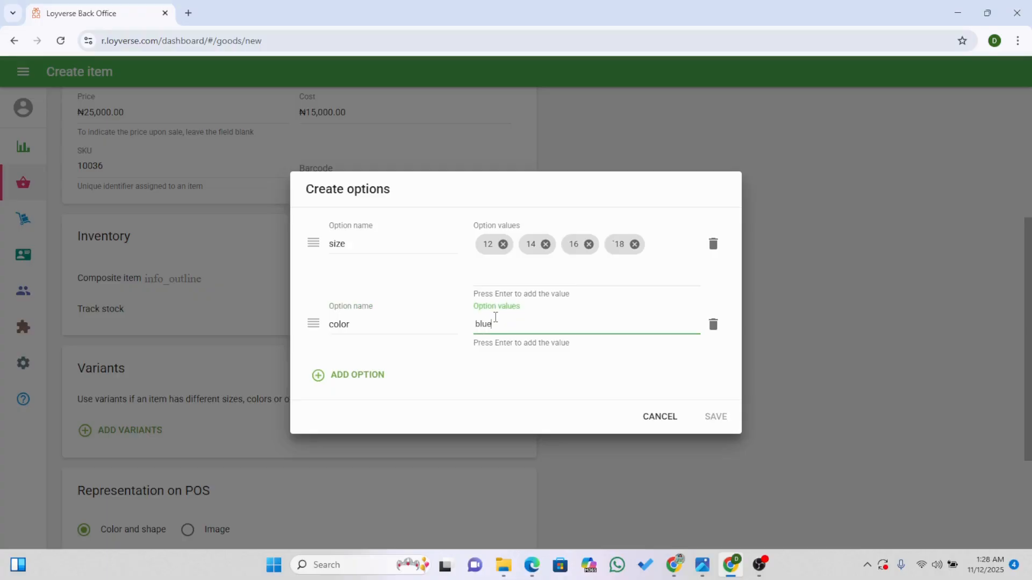
pyautogui.press('Return')
pyautogui.write('green')
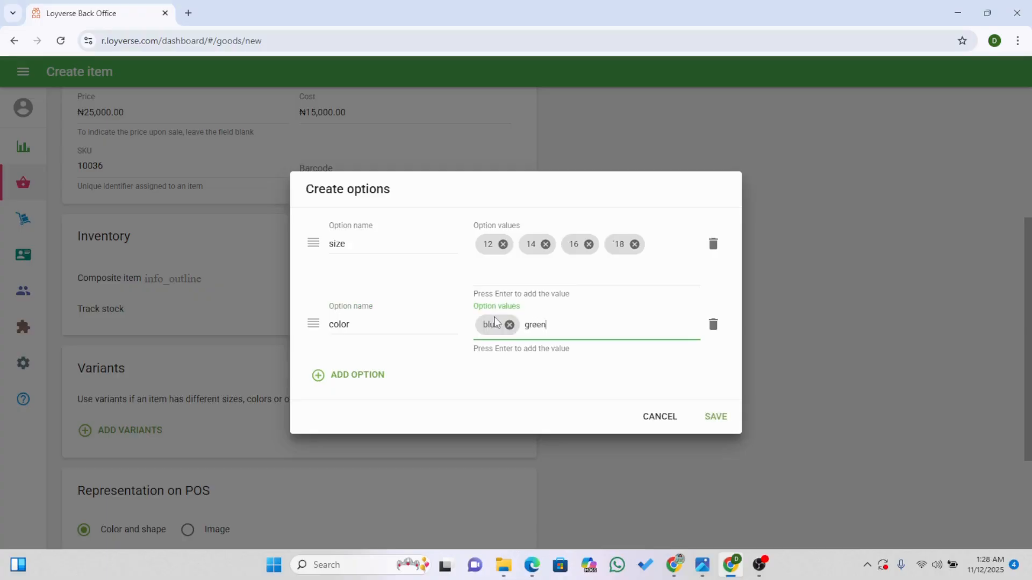
pyautogui.press('Return')
pyautogui.write('red')
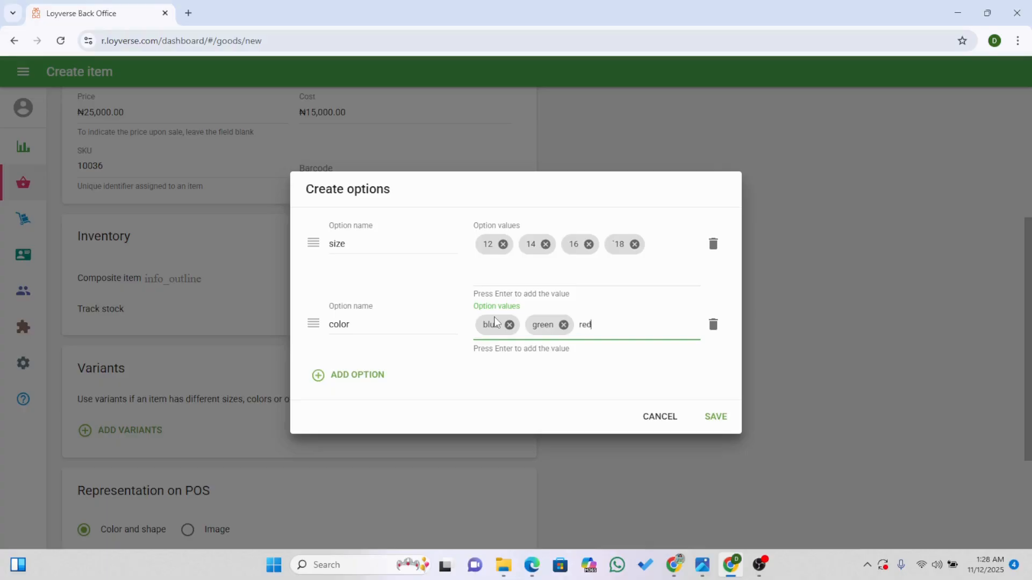
pyautogui.press('Return')
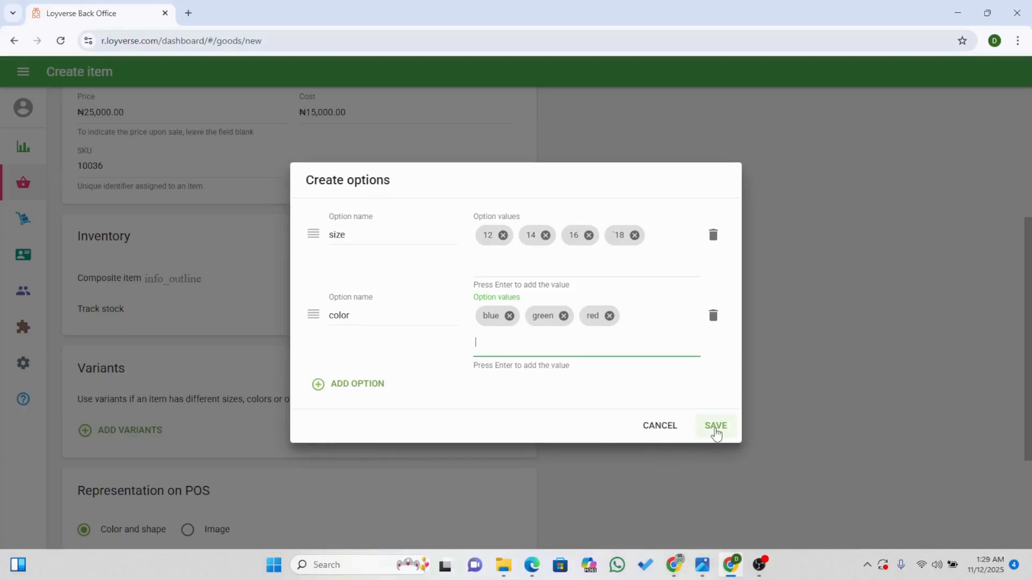
pyautogui.click(715, 428)
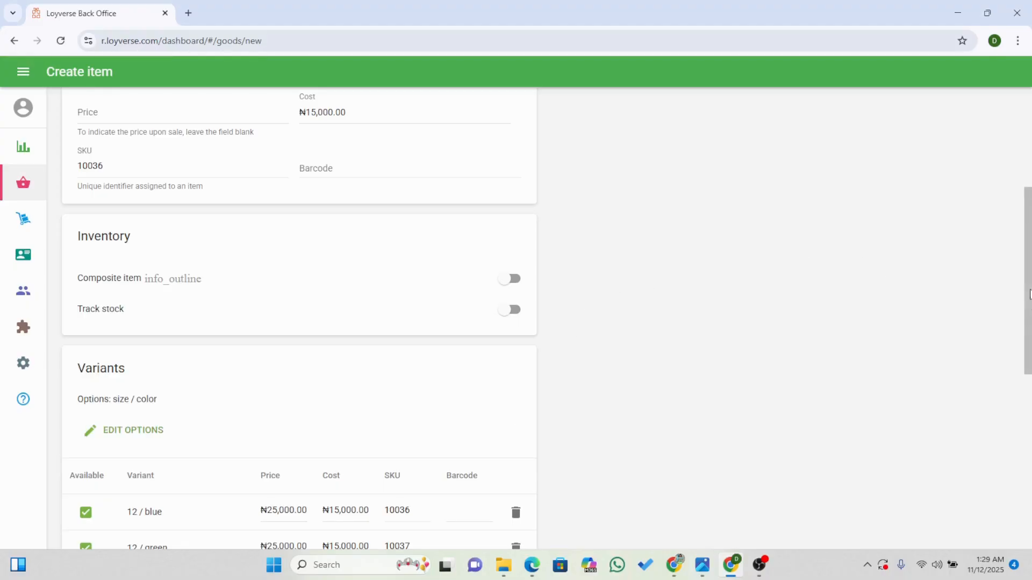
# Represent the item on the POS with the orange color and the hexagon shape, and save the item.
pyautogui.scroll(-8, 1028, 454)
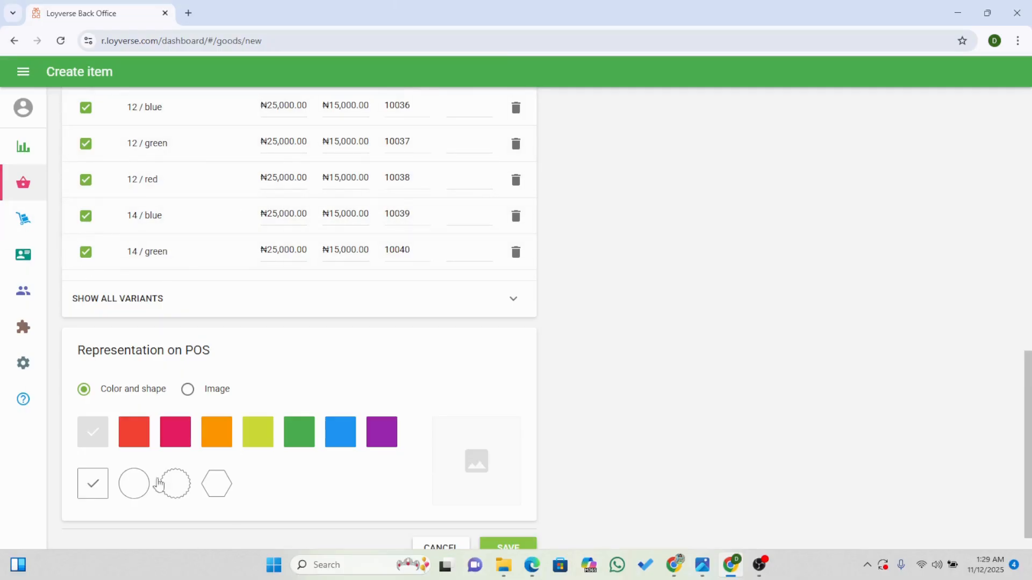
pyautogui.click(189, 397)
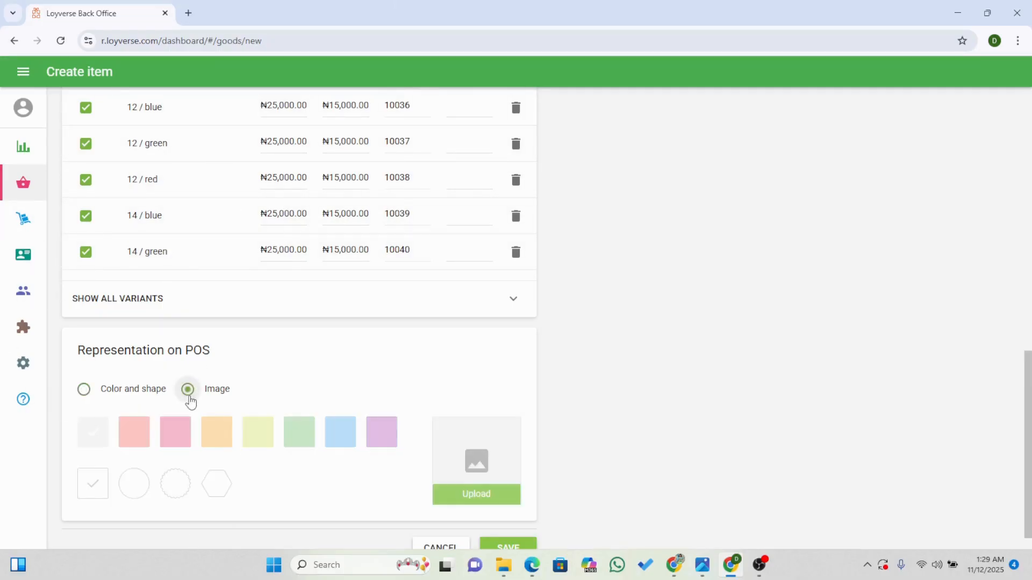
pyautogui.moveTo(507, 497)
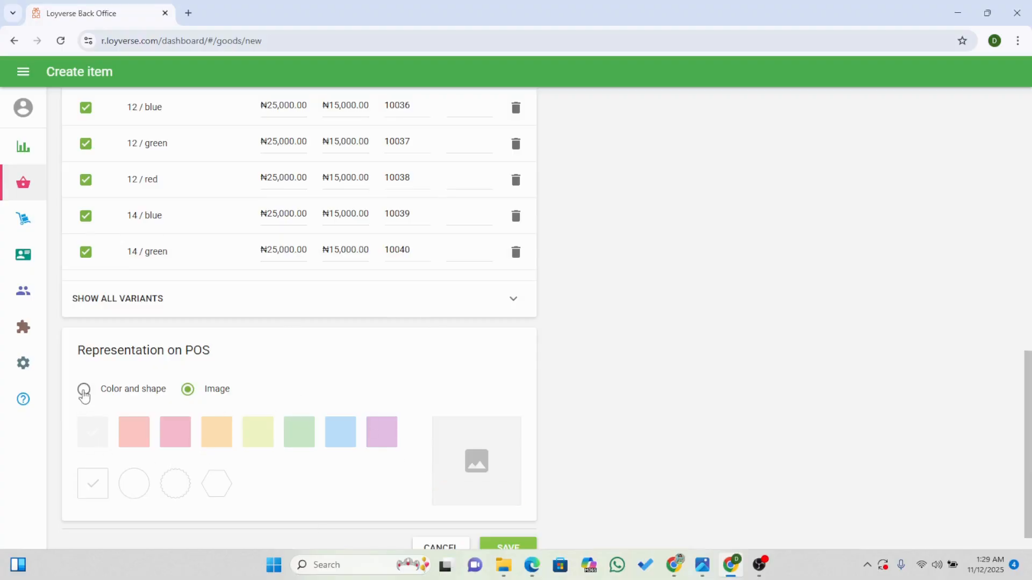
pyautogui.click(84, 389)
pyautogui.click(213, 441)
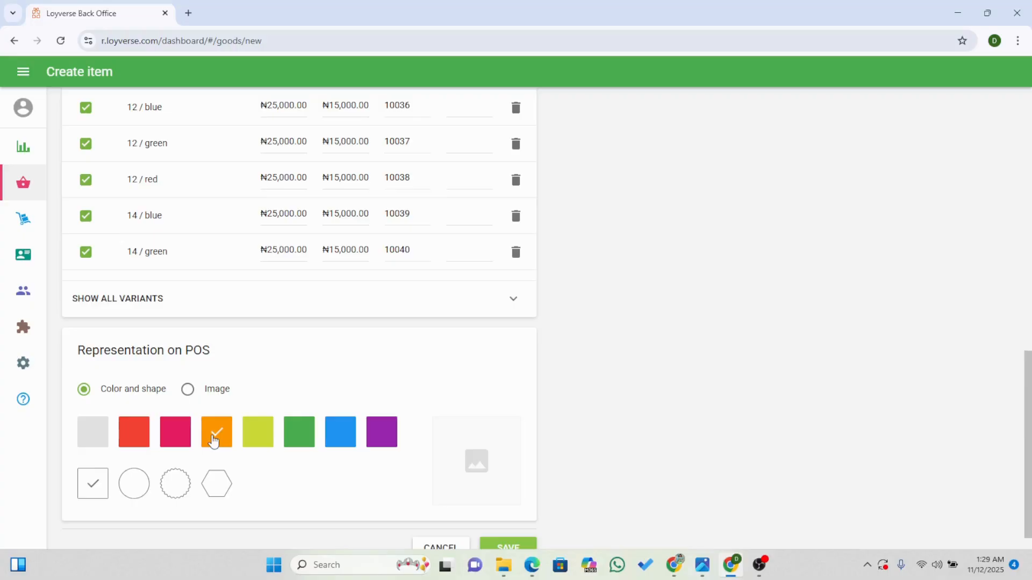
pyautogui.click(215, 489)
pyautogui.click(506, 548)
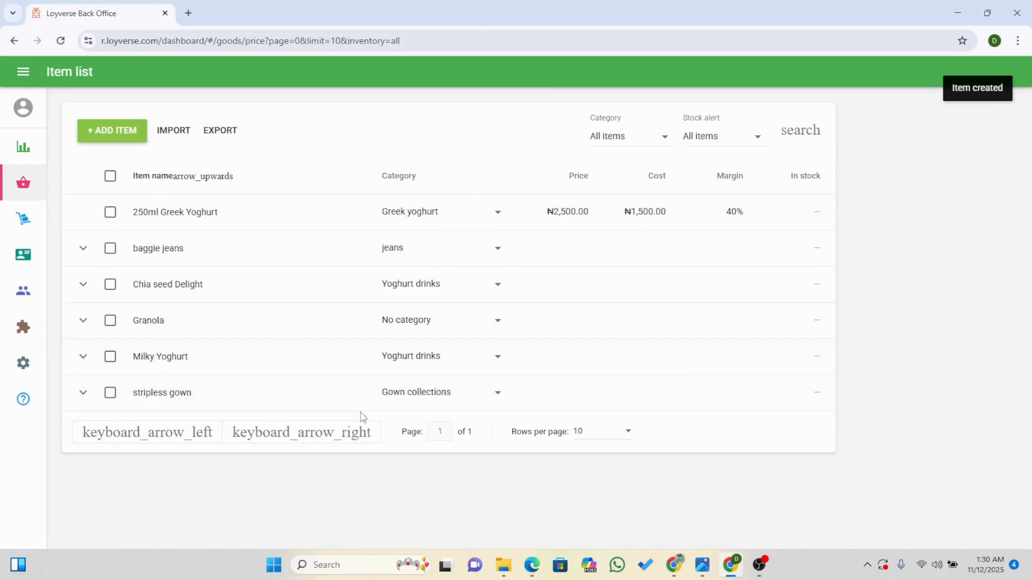
# Reopen the stripless gown item, review its variants and POS representation, and save it without changes.
pyautogui.click(135, 400)
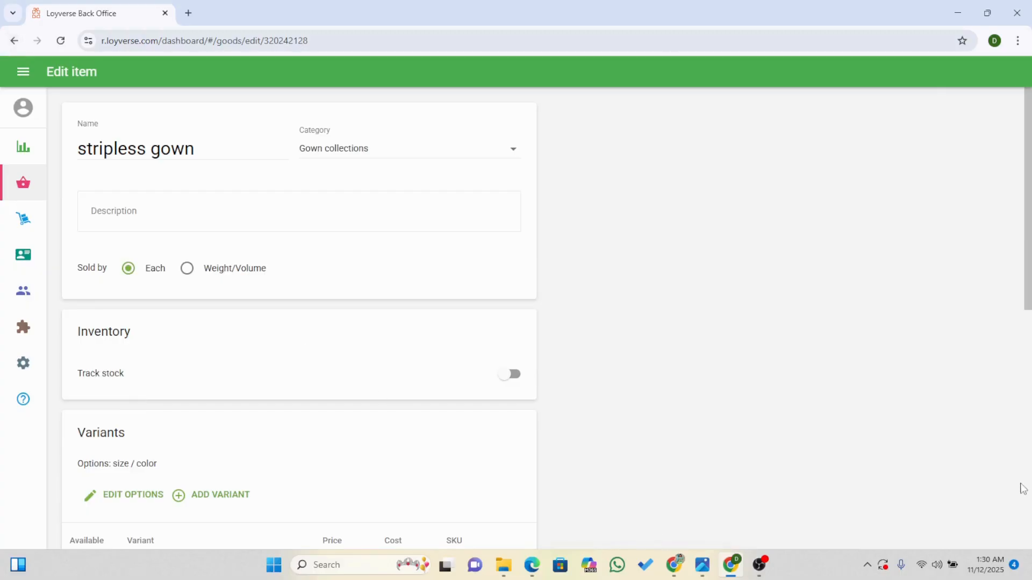
pyautogui.scroll(-6, 1023, 489)
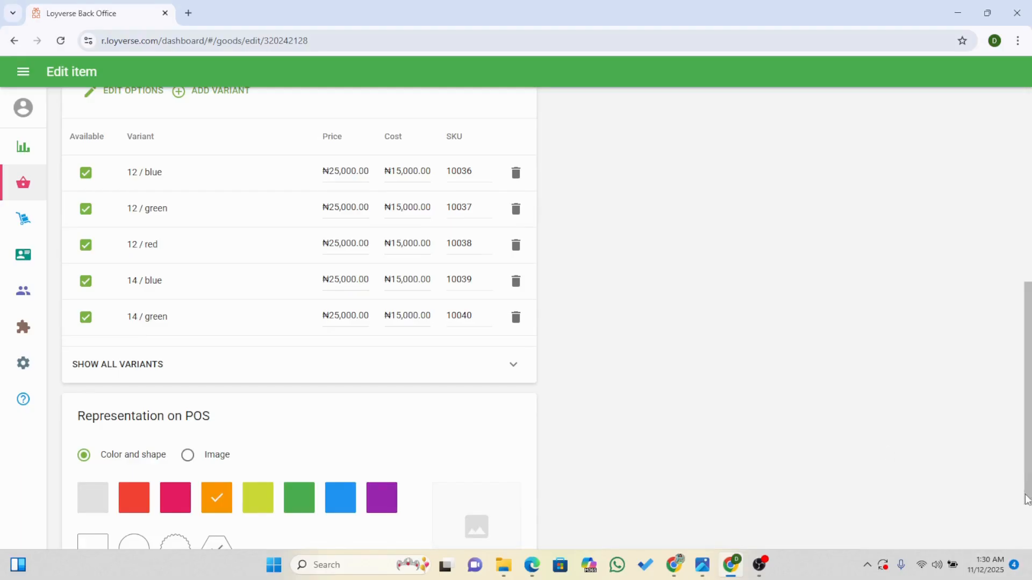
pyautogui.scroll(-2, 1027, 499)
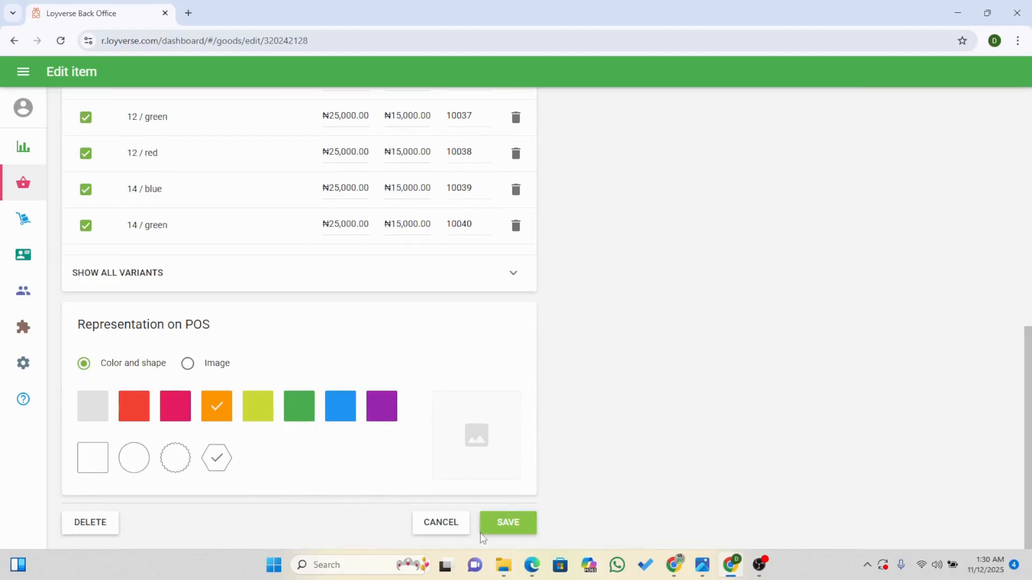
pyautogui.click(500, 534)
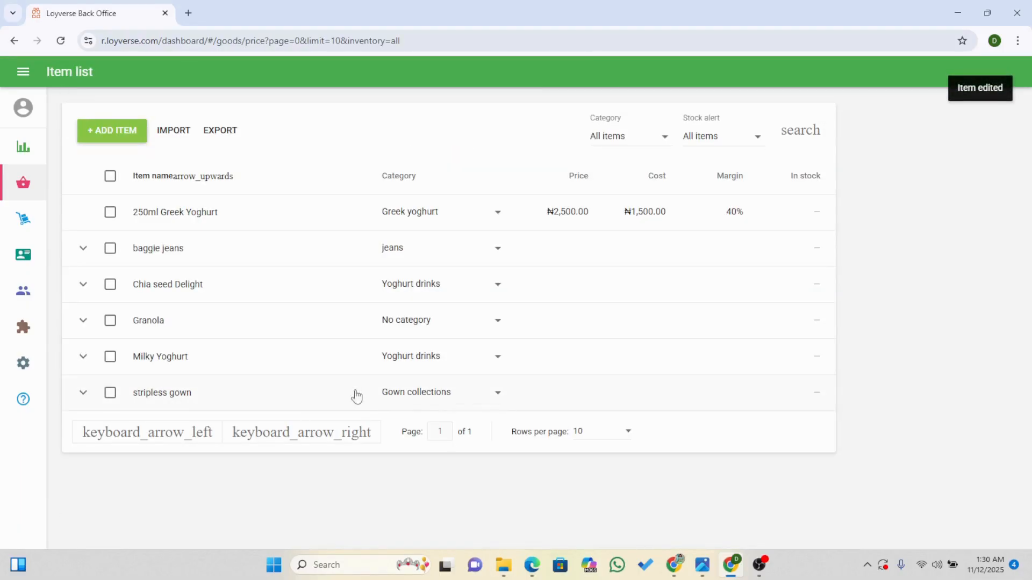
# Expand the stripless gown in the item list, examine the details of its 12 / green variant, and close them without changes.
pyautogui.click(500, 401)
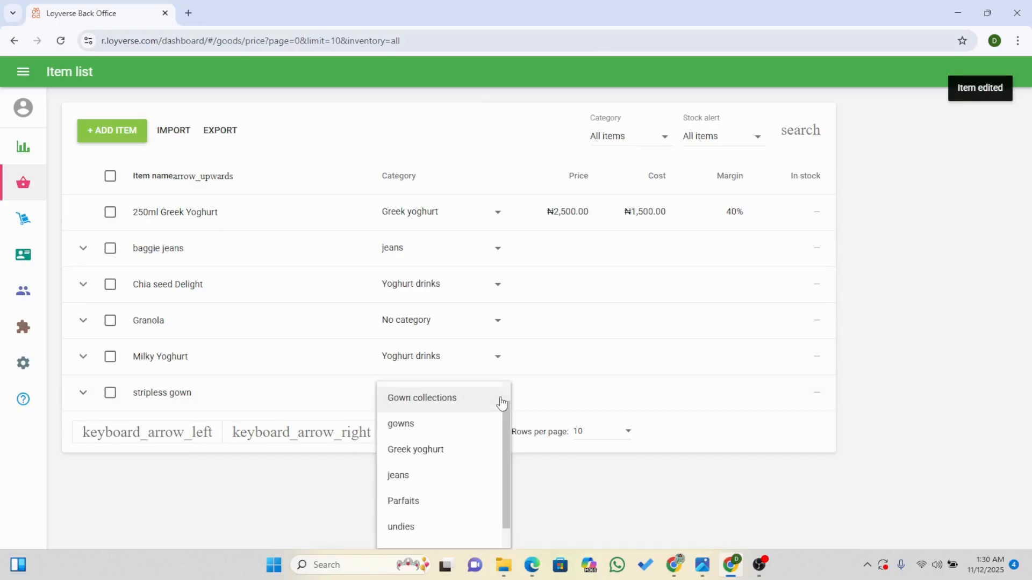
pyautogui.scroll(1, 501, 401)
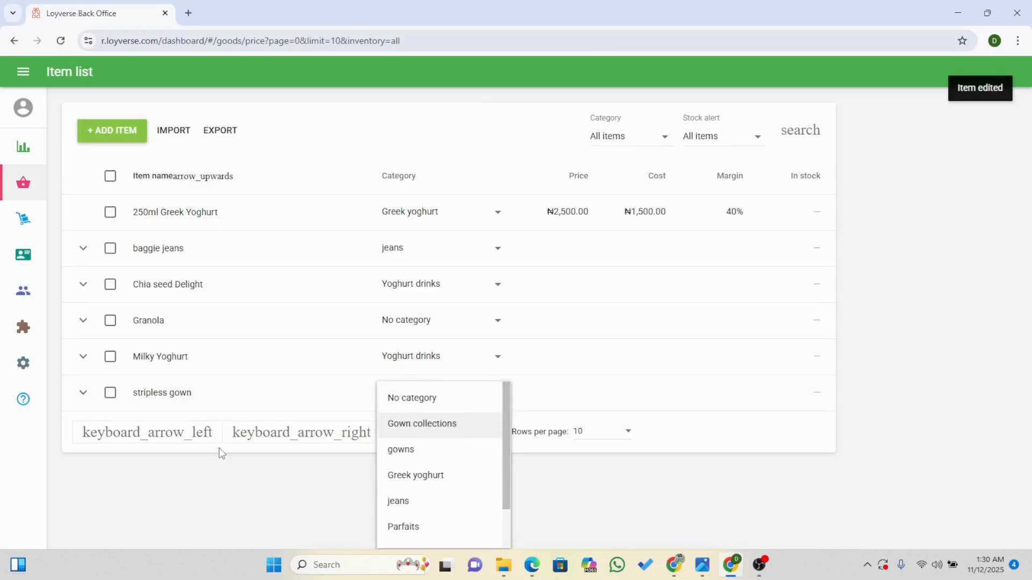
pyautogui.click(83, 398)
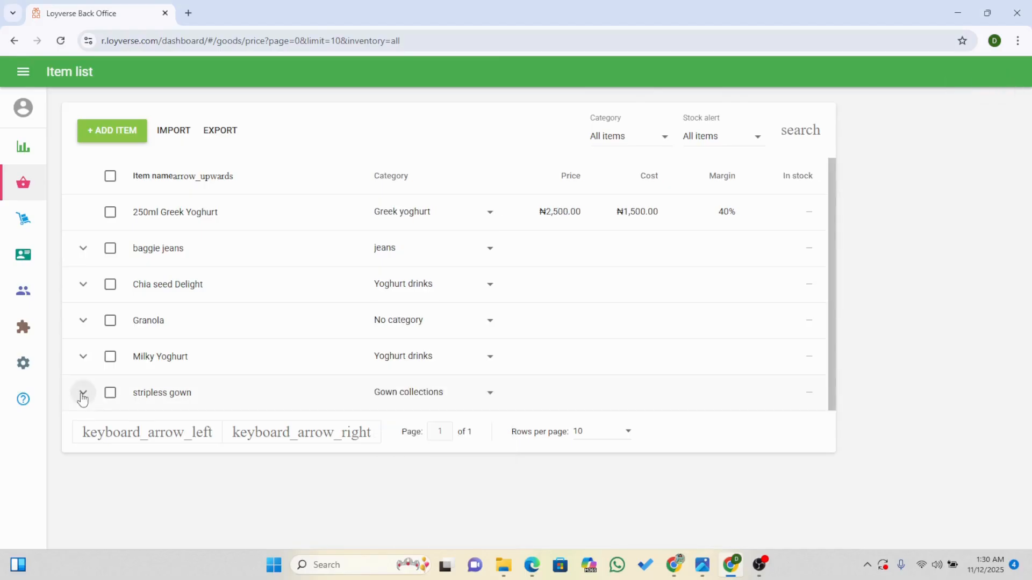
pyautogui.click(82, 397)
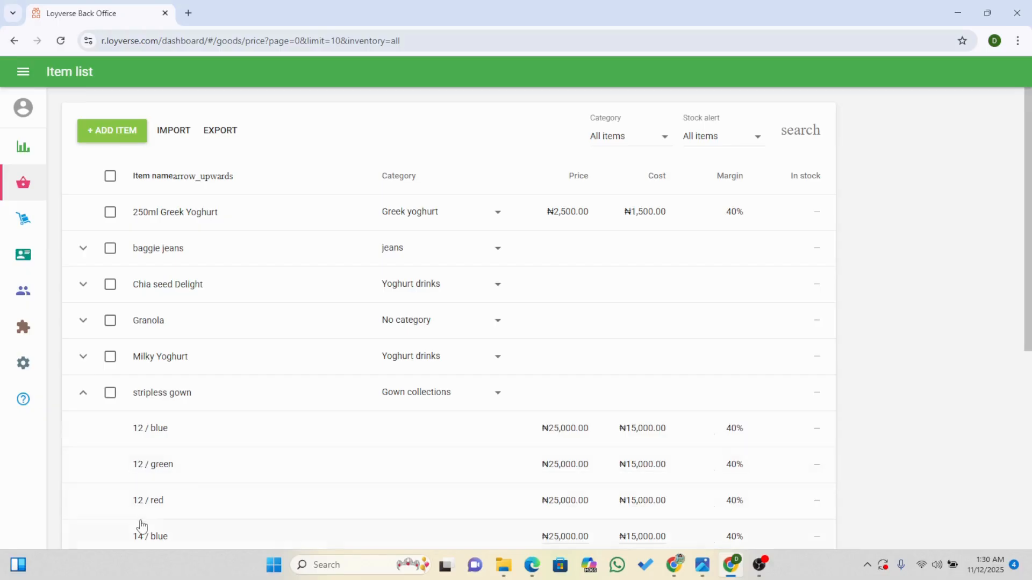
pyautogui.click(160, 470)
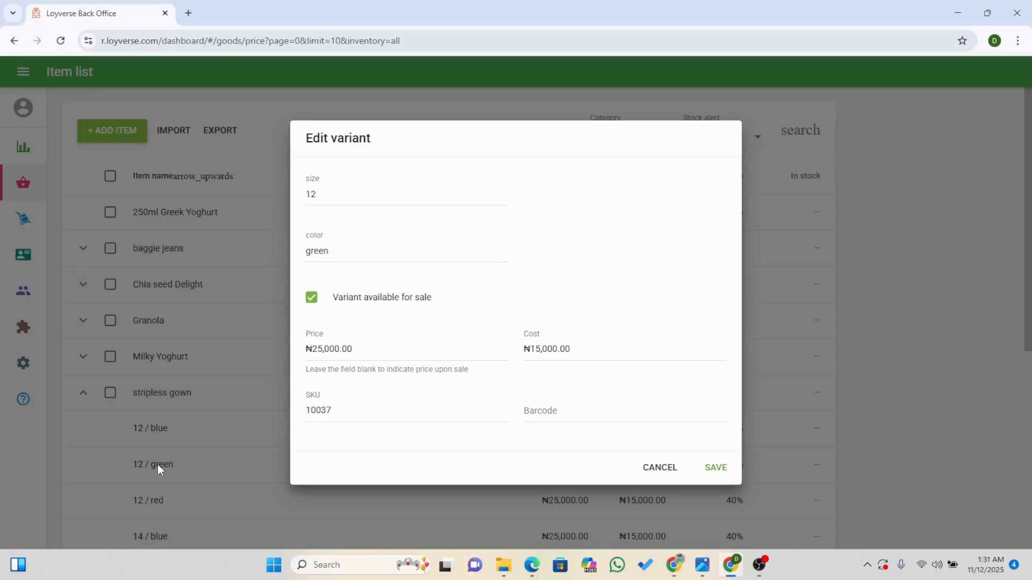
pyautogui.click(659, 469)
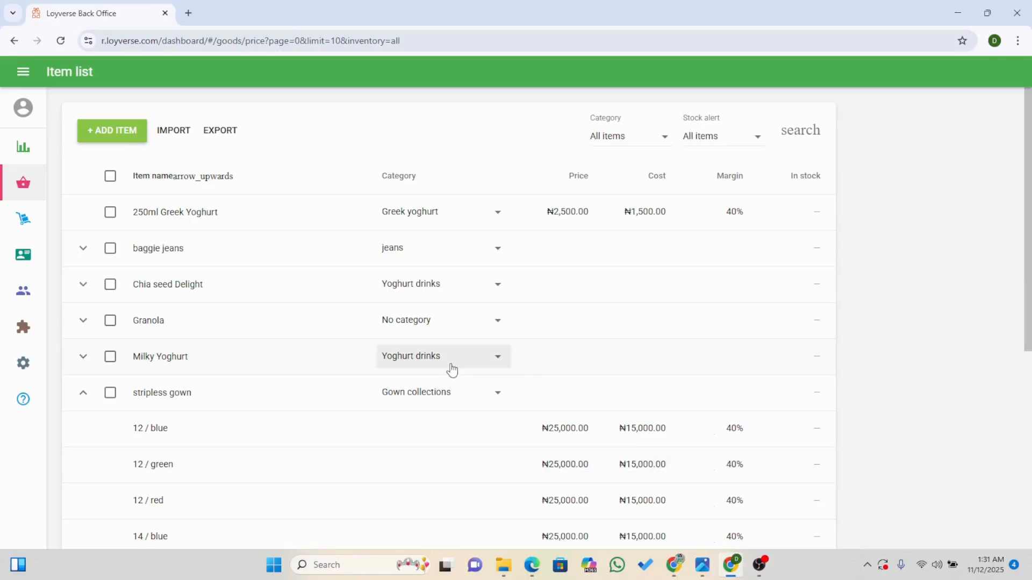
# Look through the inventory management, employee list and customer base pages, ending at the Features settings.
pyautogui.click(25, 232)
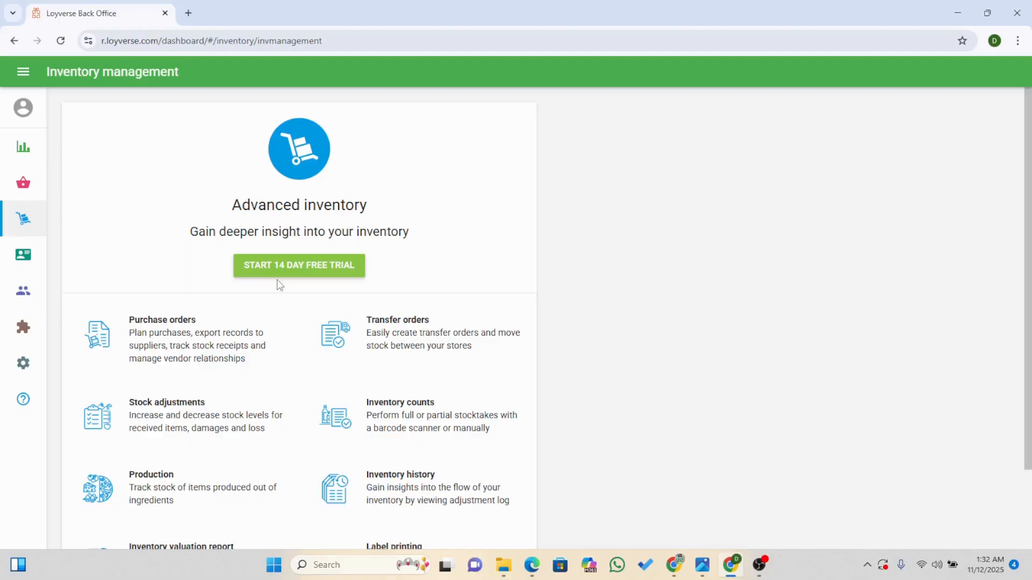
pyautogui.click(26, 258)
pyautogui.click(73, 254)
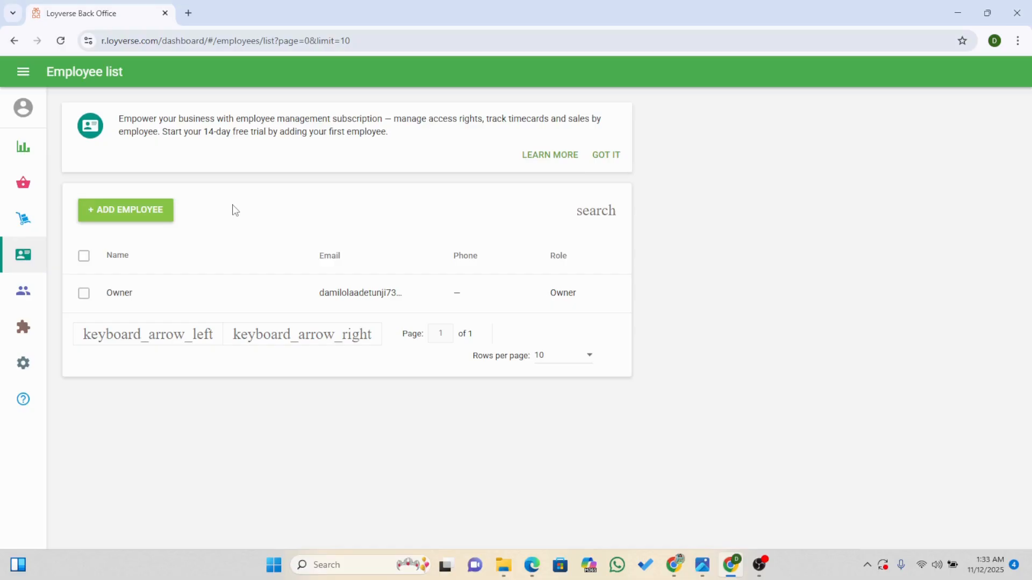
pyautogui.click(30, 292)
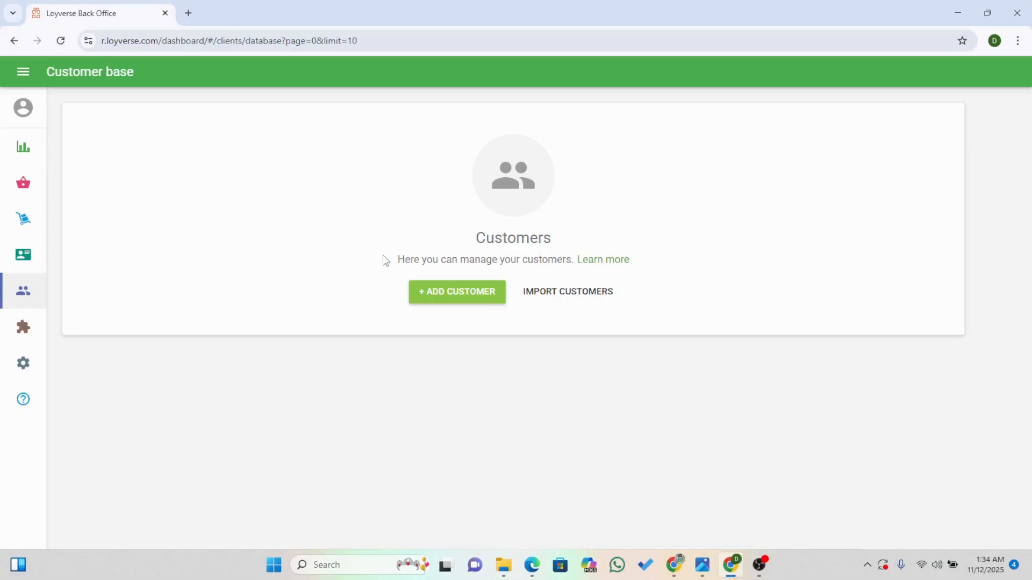
pyautogui.click(22, 327)
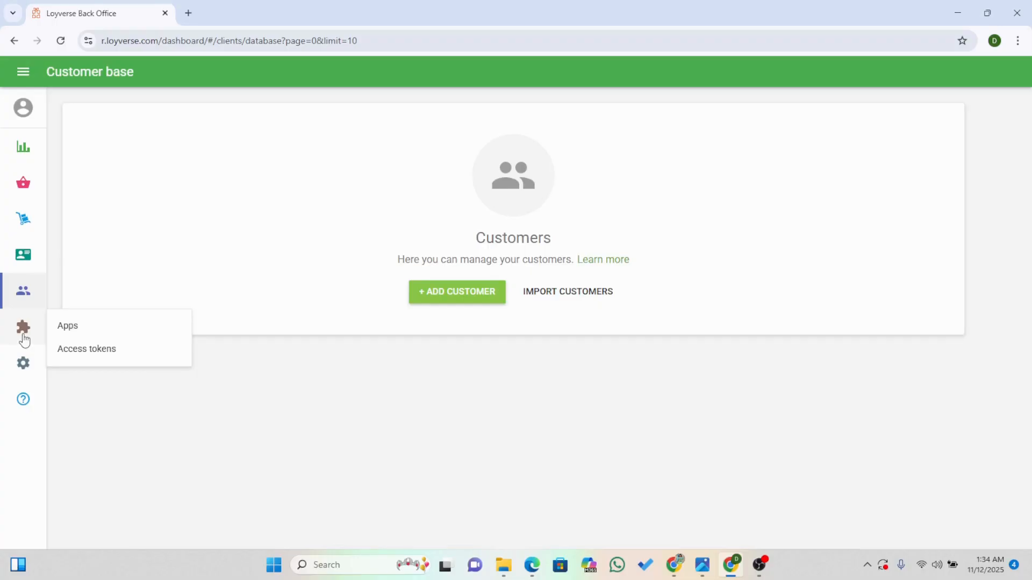
pyautogui.click(22, 364)
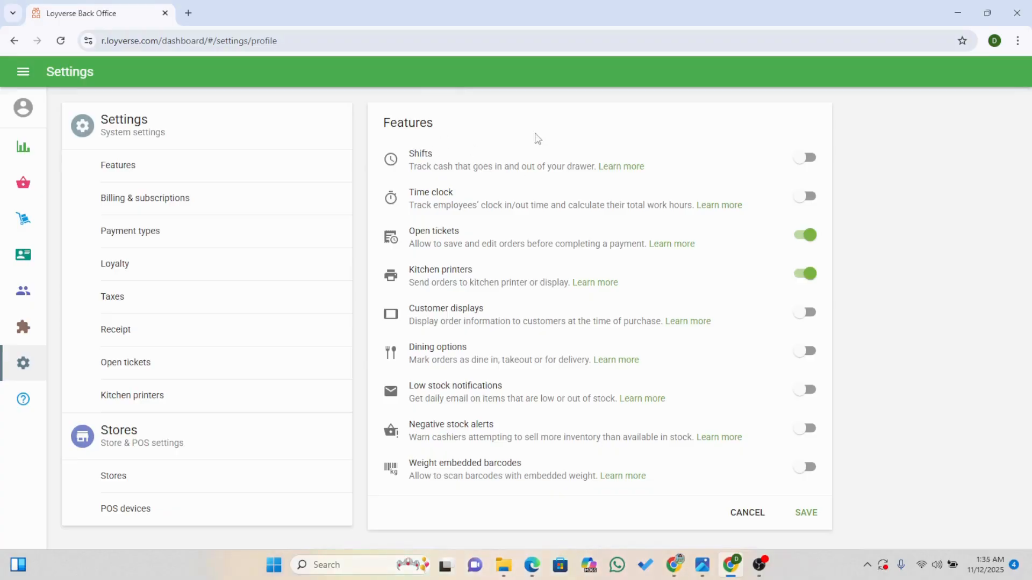
# Try switching the Shifts and Time clock features on and back off.
pyautogui.click(809, 152)
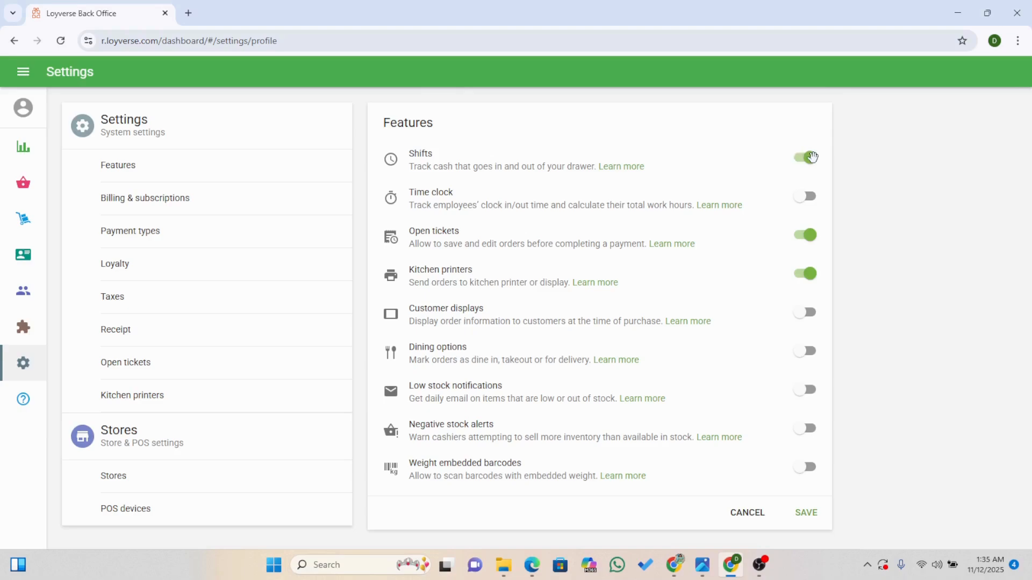
pyautogui.click(812, 156)
pyautogui.click(812, 157)
pyautogui.click(812, 157)
pyautogui.click(806, 158)
pyautogui.click(803, 197)
pyautogui.click(803, 196)
pyautogui.click(805, 158)
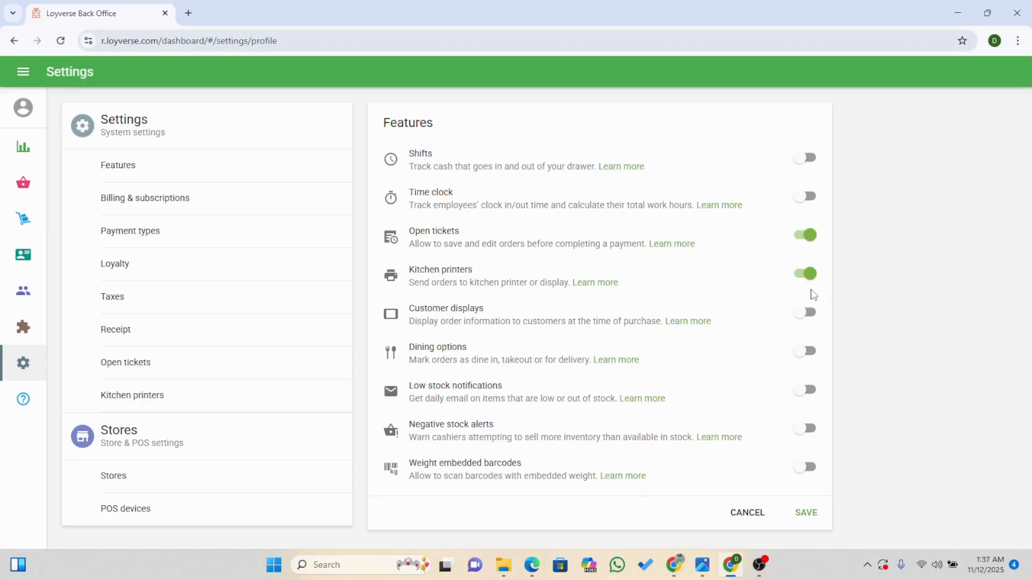
# Switch to File Explorer and look through the recent files in the Downloads folder.
pyautogui.moveTo(502, 574)
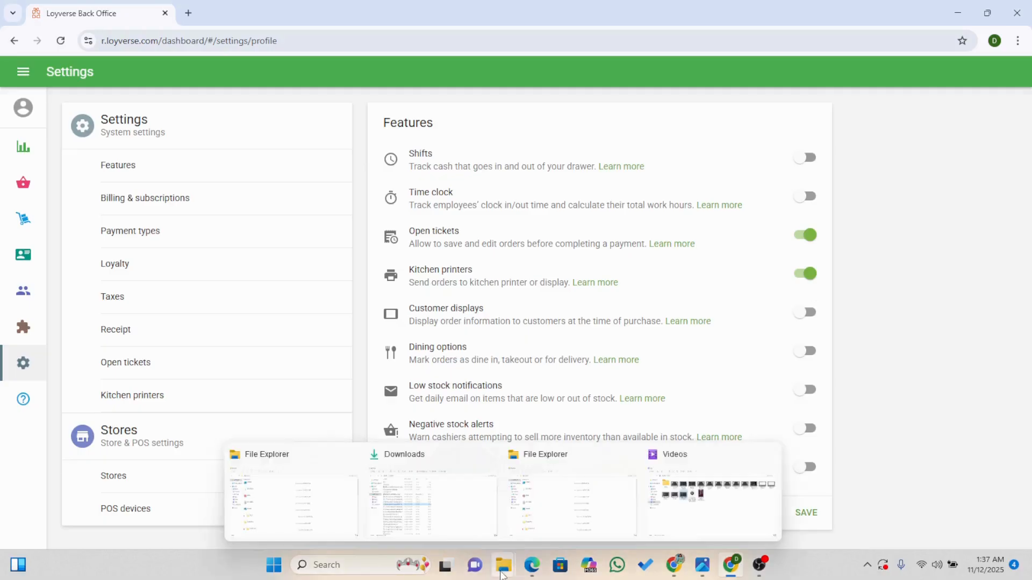
pyautogui.click(434, 497)
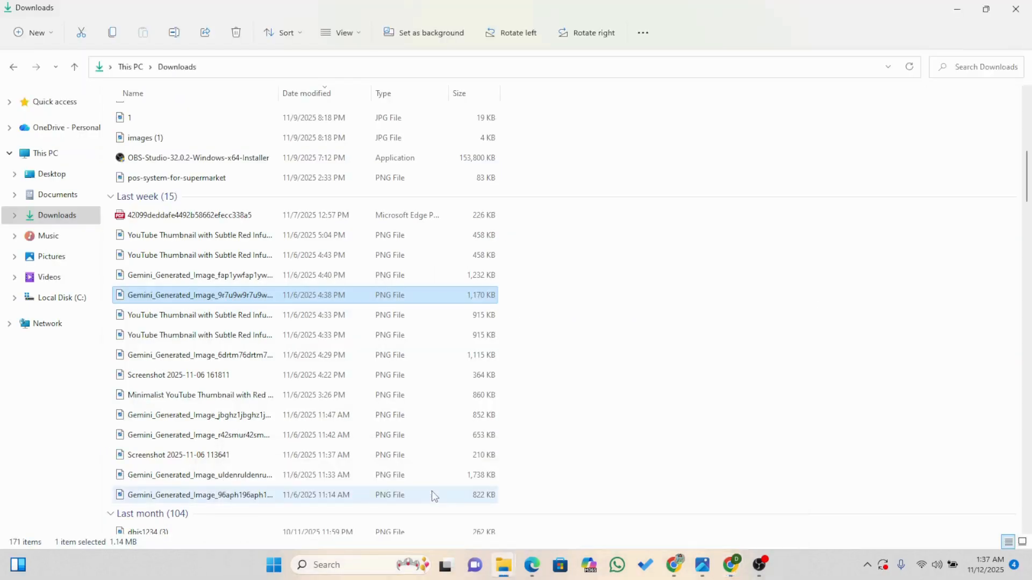
pyautogui.moveTo(1027, 194); pyautogui.dragTo(1028, 152)
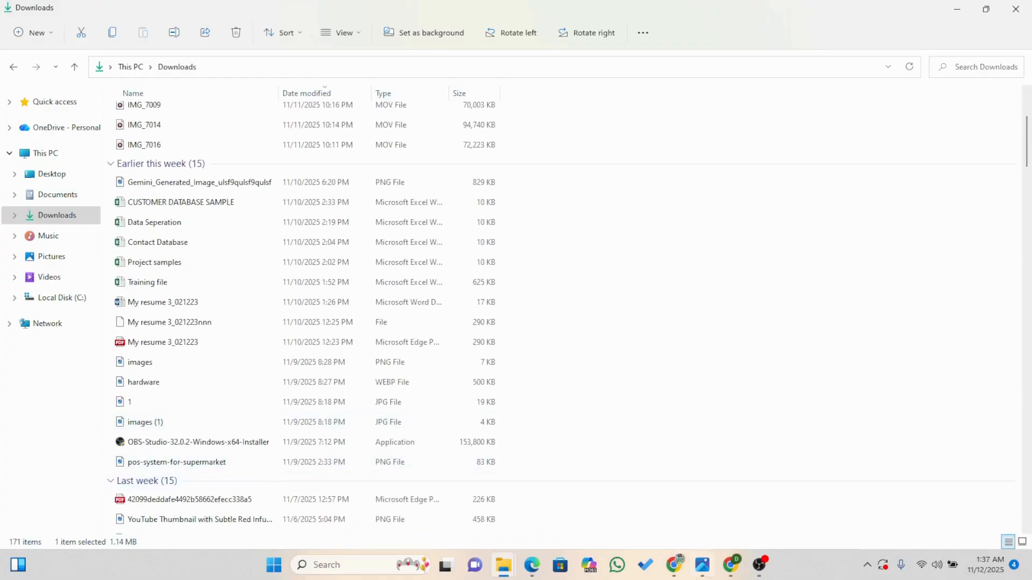
# Switch to Chrome, search Google for "bluetooth printer" in a new tab, and look over the sponsored printer products.
pyautogui.click(731, 565)
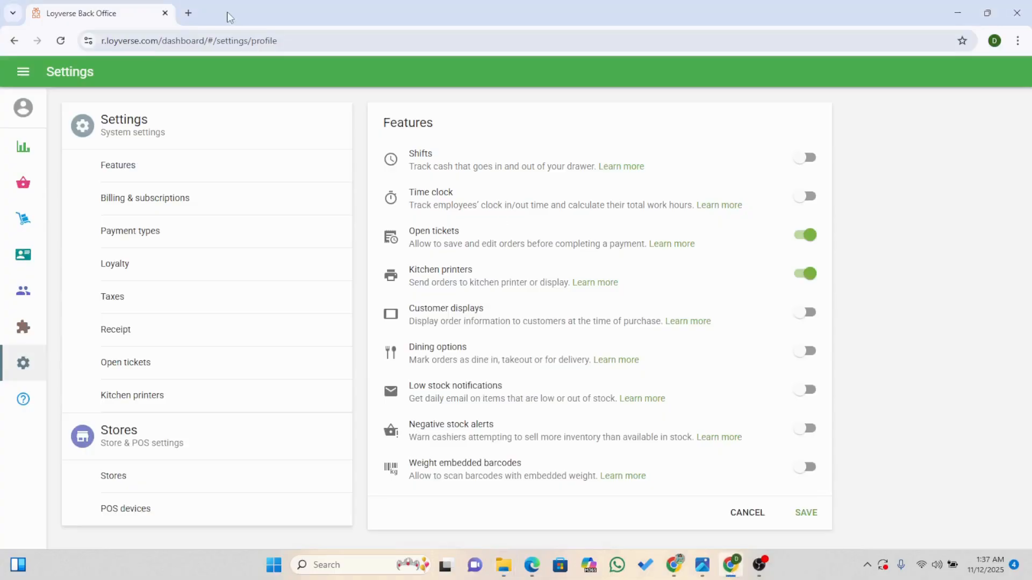
pyautogui.click(188, 13)
pyautogui.write('b')
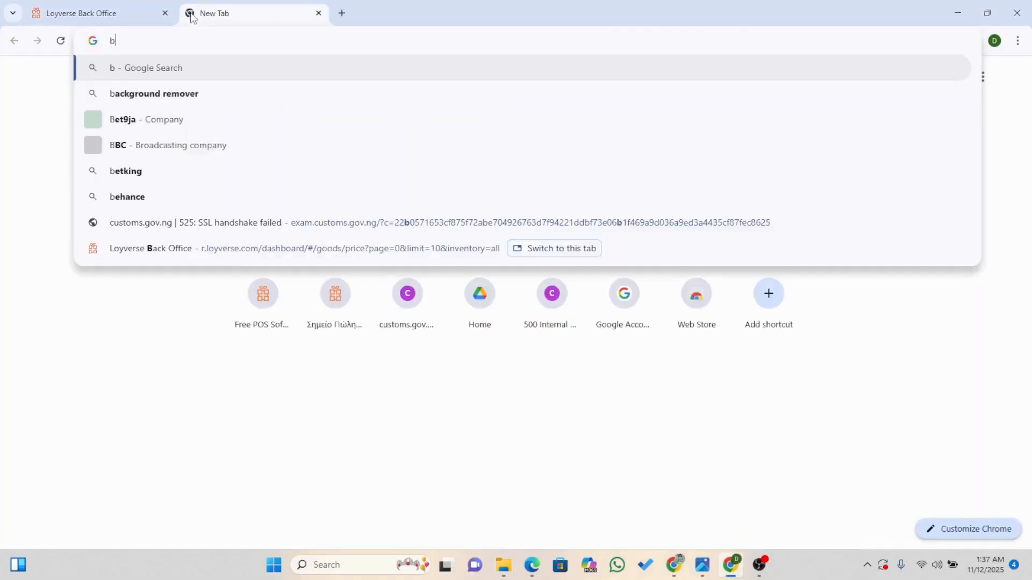
pyautogui.write('lutooth')
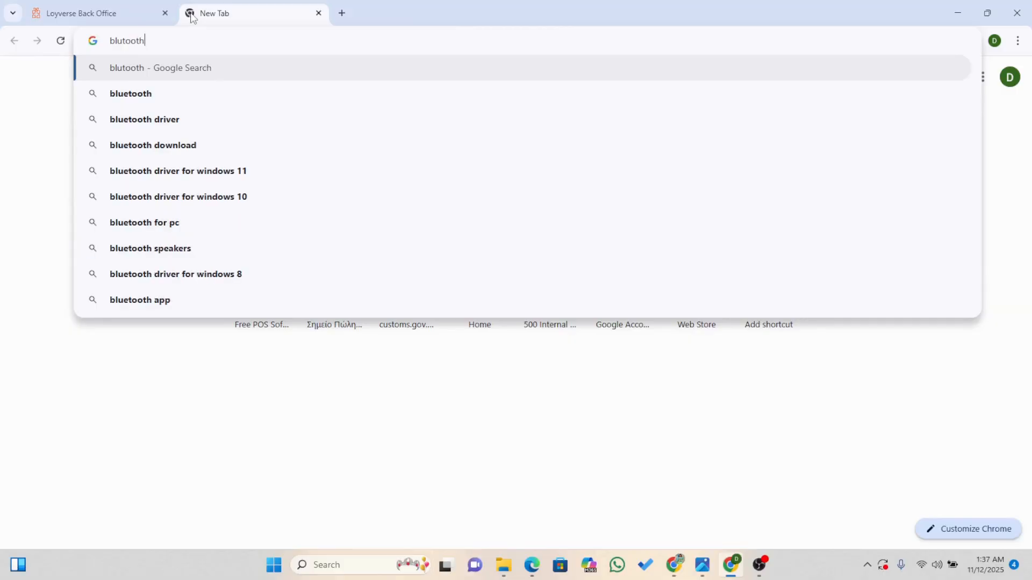
pyautogui.press('BackSpace')
pyautogui.press('BackSpace')
pyautogui.press('BackSpace')
pyautogui.press('BackSpace')
pyautogui.press('BackSpace')
pyautogui.write('et')
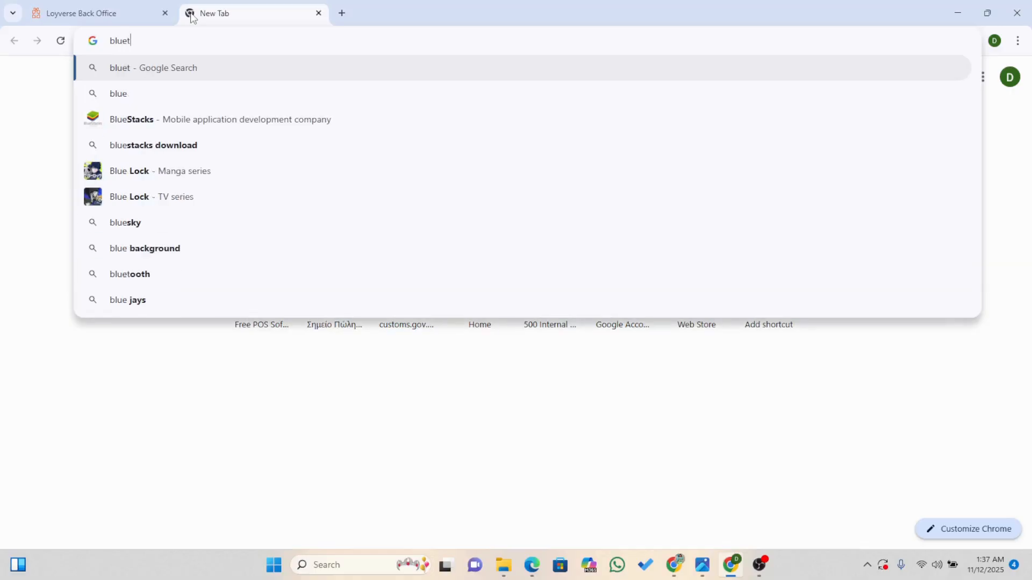
pyautogui.write('hooth')
pyautogui.press('BackSpace')
pyautogui.press('BackSpace')
pyautogui.press('BackSpace')
pyautogui.press('BackSpace')
pyautogui.press('BackSpace')
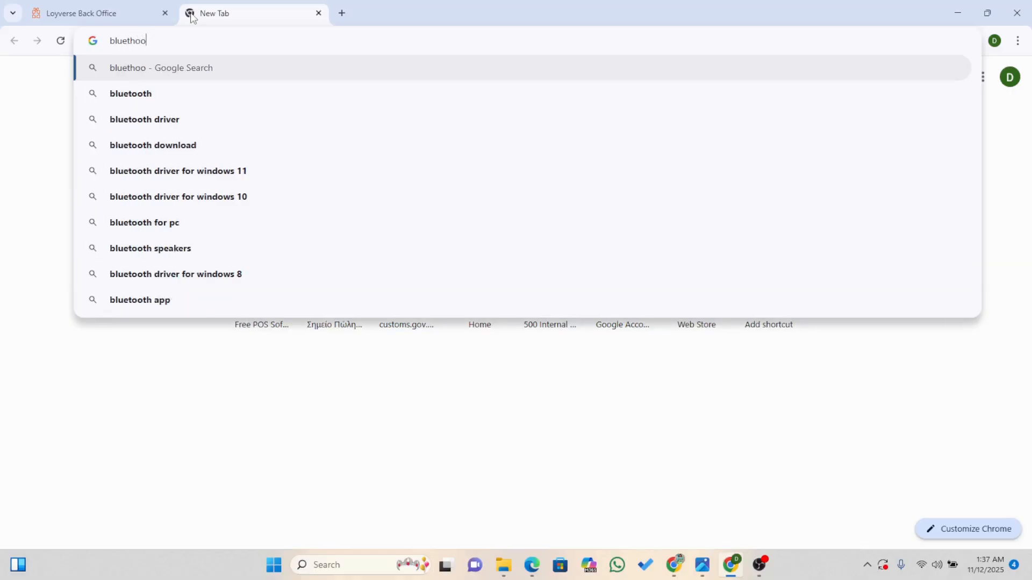
pyautogui.write('ooth p')
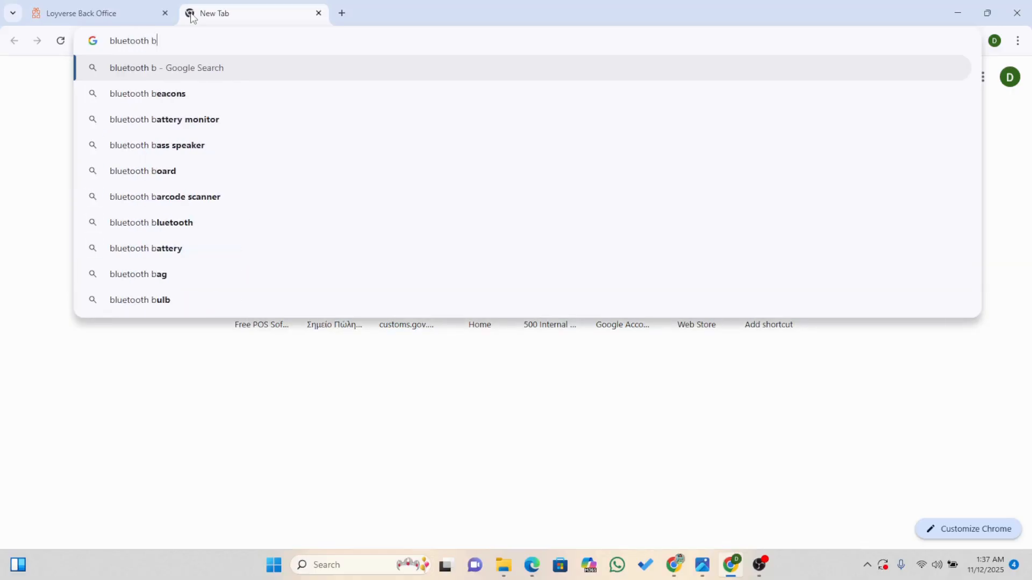
pyautogui.write('rinter')
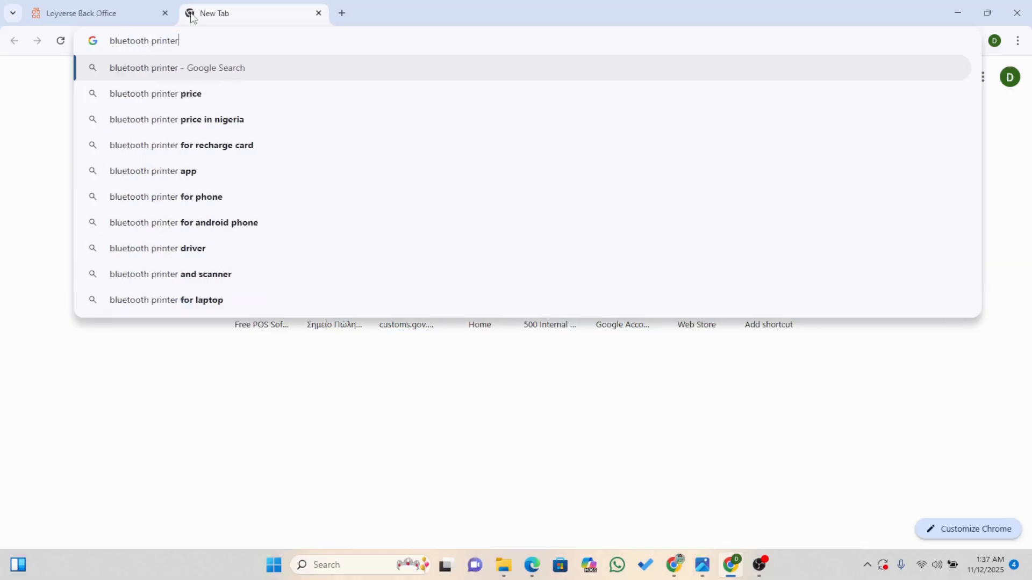
pyautogui.press('Return')
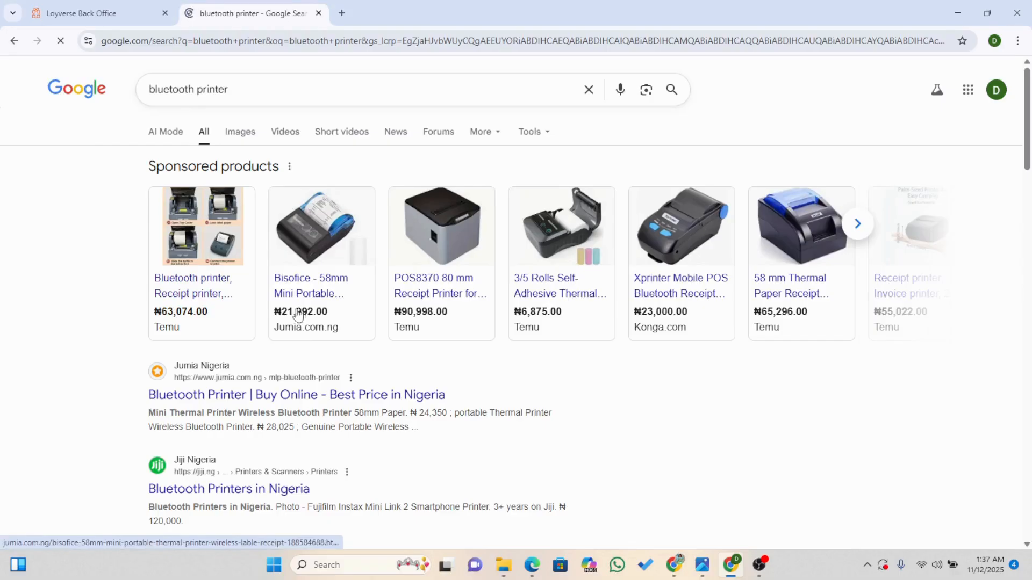
pyautogui.moveTo(407, 318)
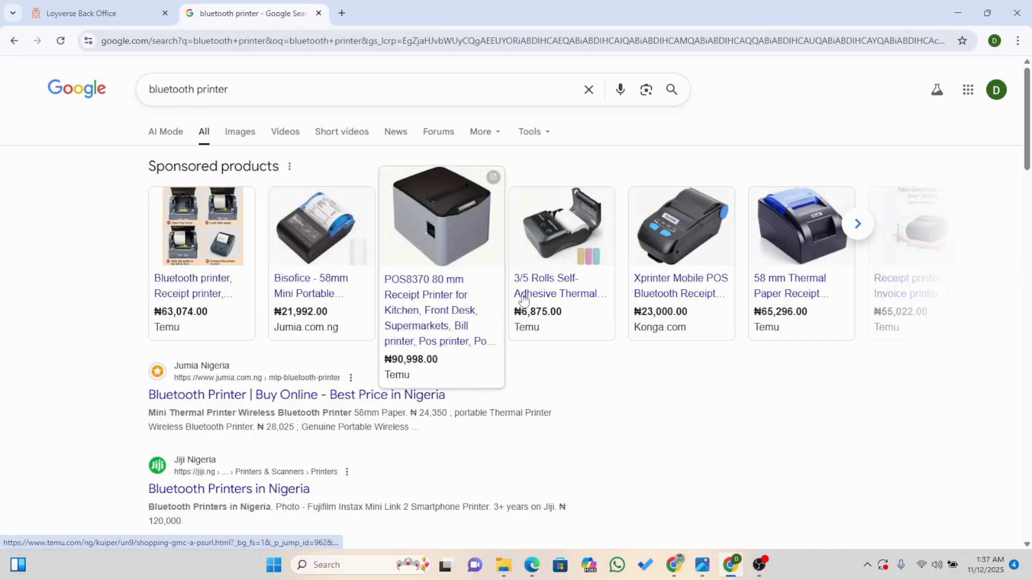
pyautogui.moveTo(593, 303)
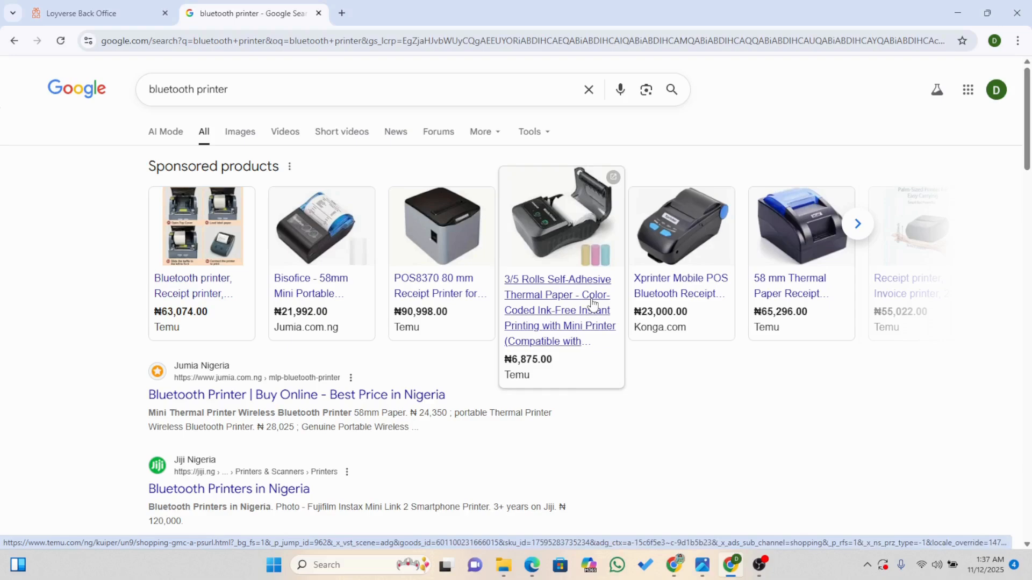
pyautogui.moveTo(658, 312)
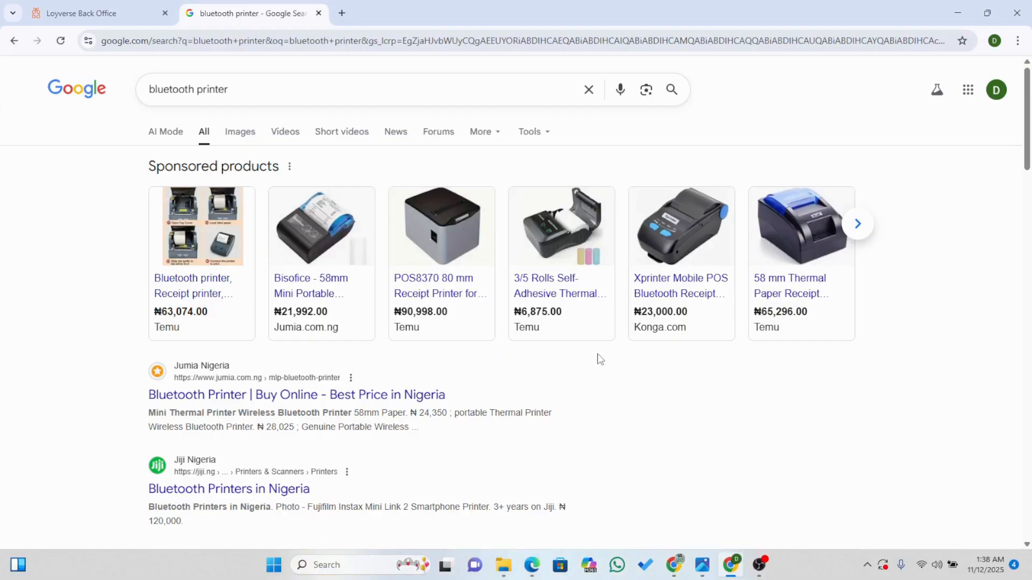
# Return to the Loyverse Features settings and try switching Low stock notifications on and back off.
pyautogui.click(86, 7)
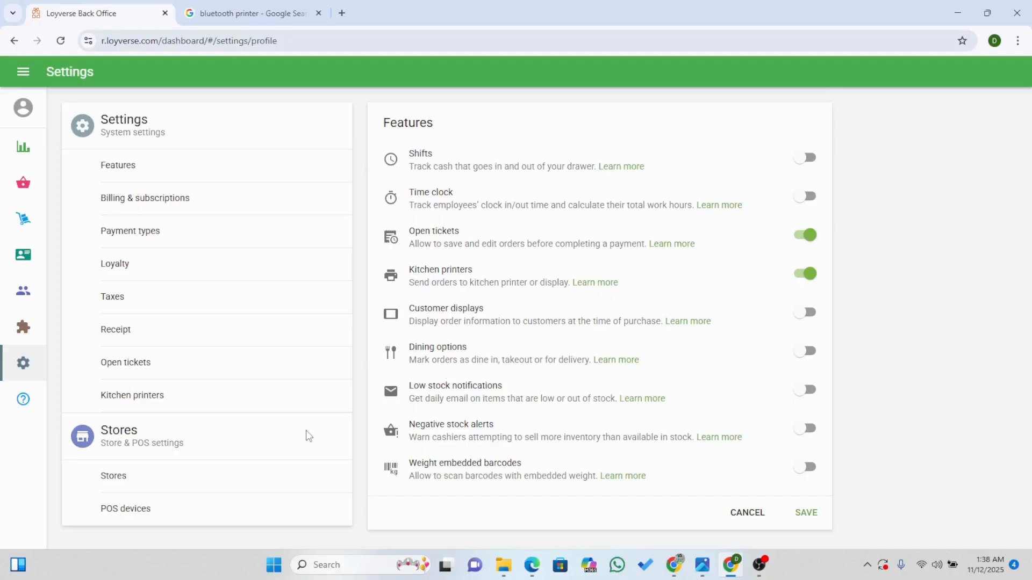
pyautogui.click(809, 390)
pyautogui.click(809, 391)
# Try creating a kitchen printer group with all categories from Gown collections to undies selected, and discard it without saving.
pyautogui.click(198, 400)
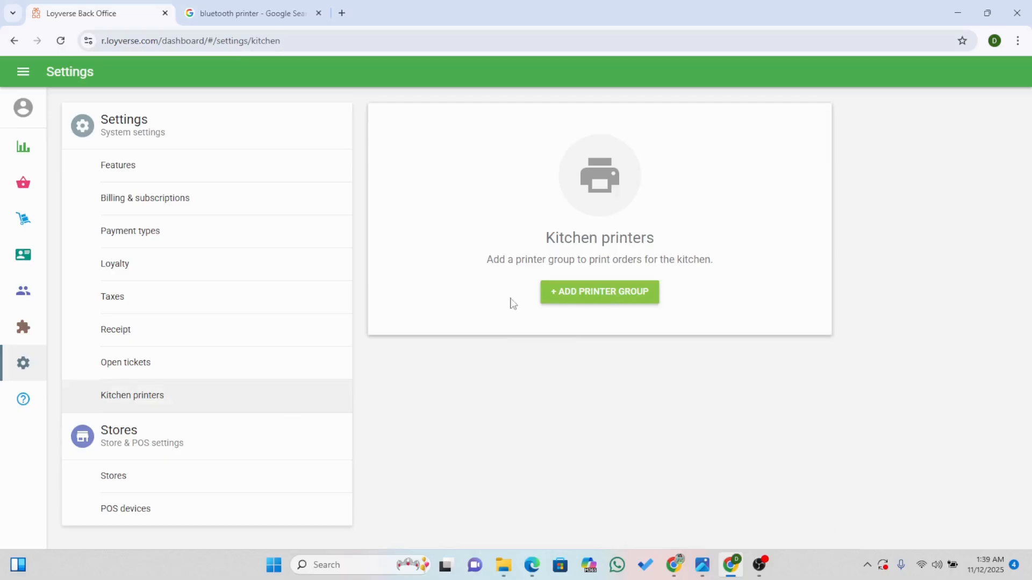
pyautogui.click(587, 301)
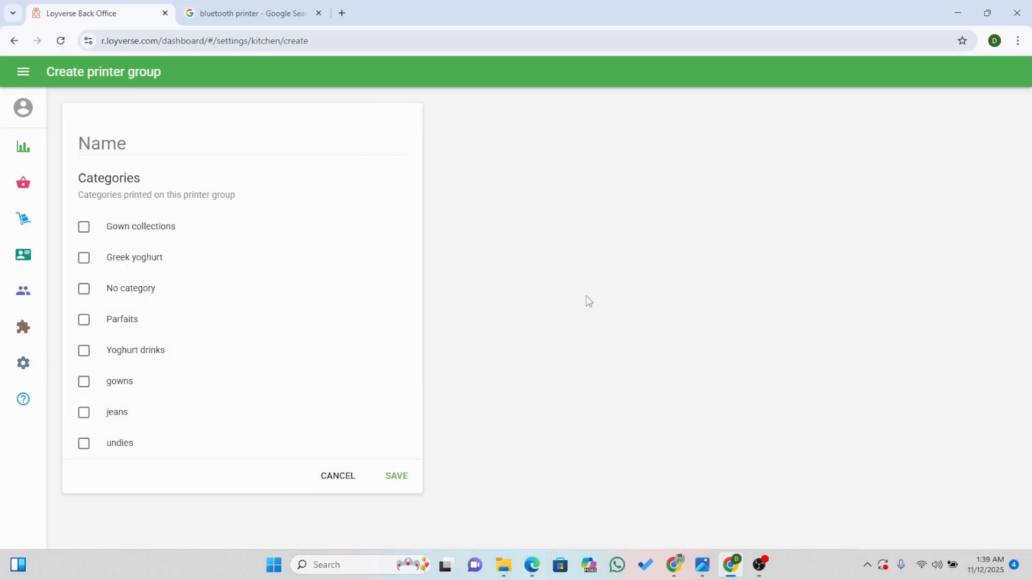
pyautogui.click(108, 149)
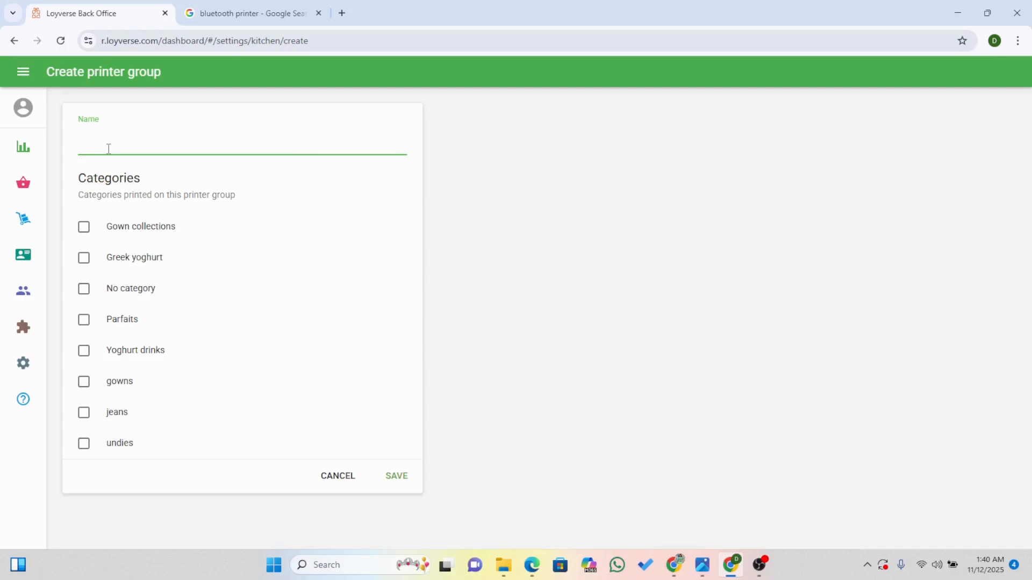
pyautogui.moveTo(330, 461); pyautogui.dragTo(129, 289)
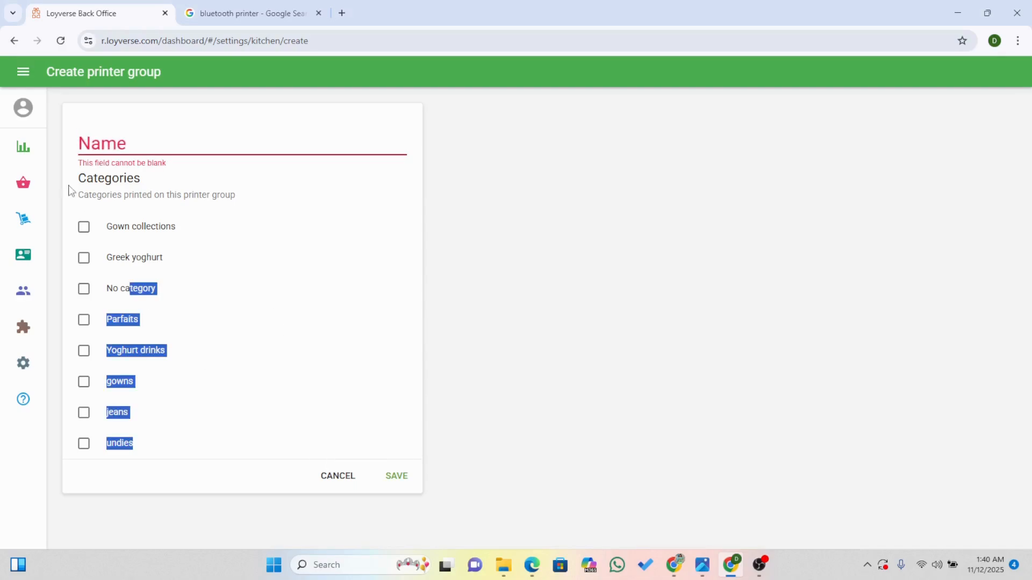
pyautogui.click(84, 227)
pyautogui.click(84, 258)
pyautogui.click(84, 289)
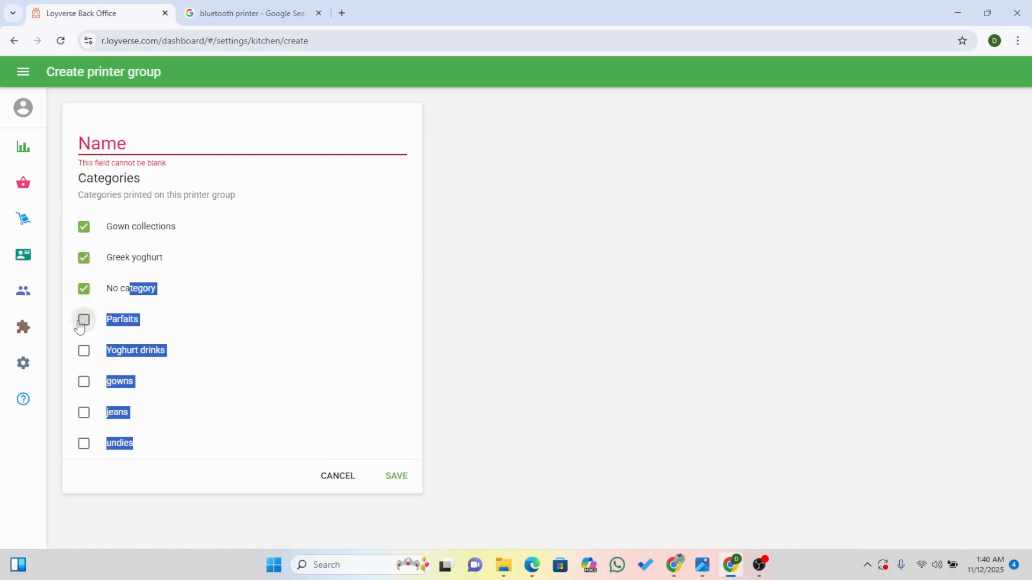
pyautogui.click(84, 321)
pyautogui.click(84, 350)
pyautogui.click(84, 382)
pyautogui.click(84, 413)
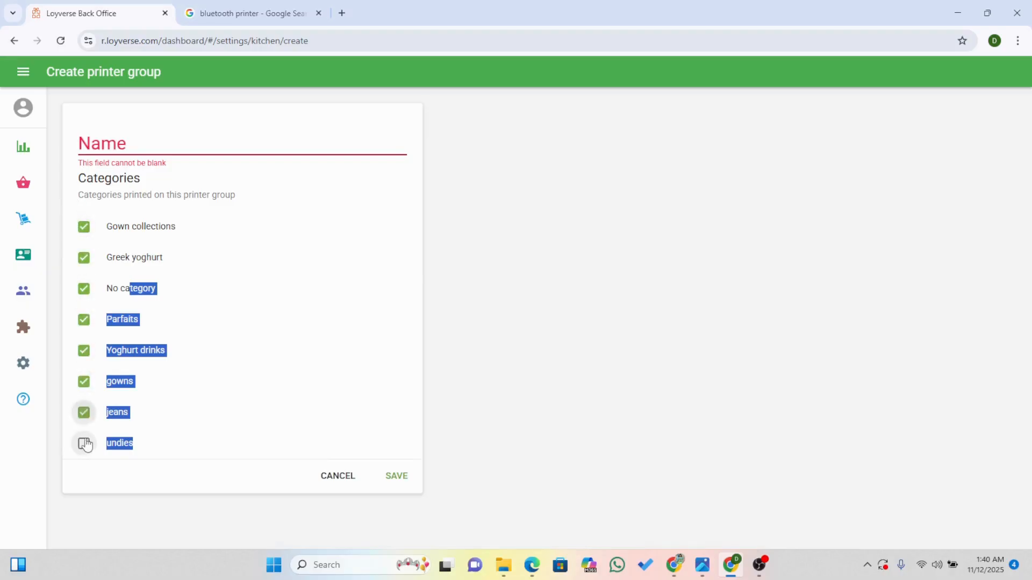
pyautogui.click(84, 444)
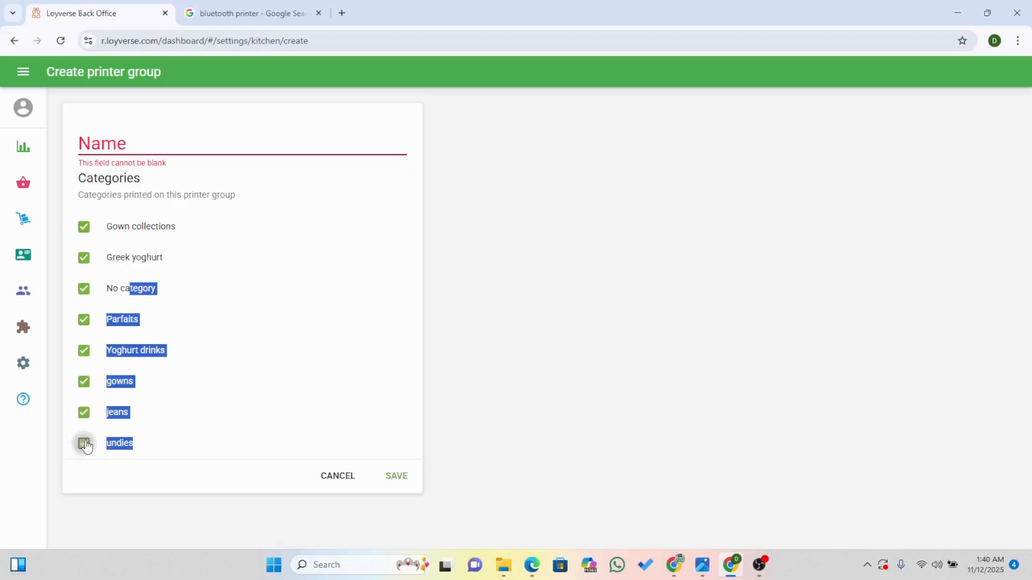
pyautogui.click(345, 473)
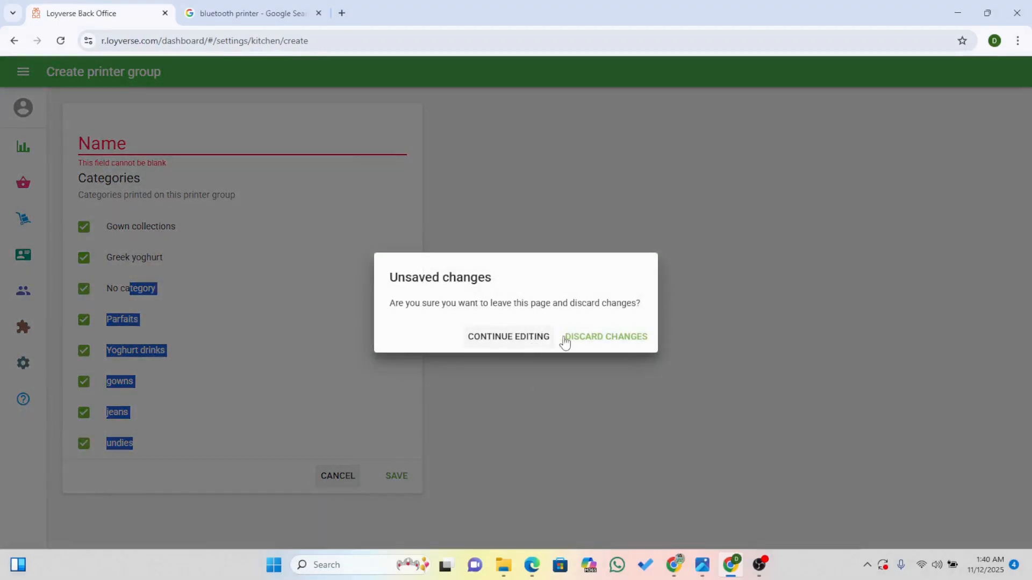
pyautogui.click(565, 339)
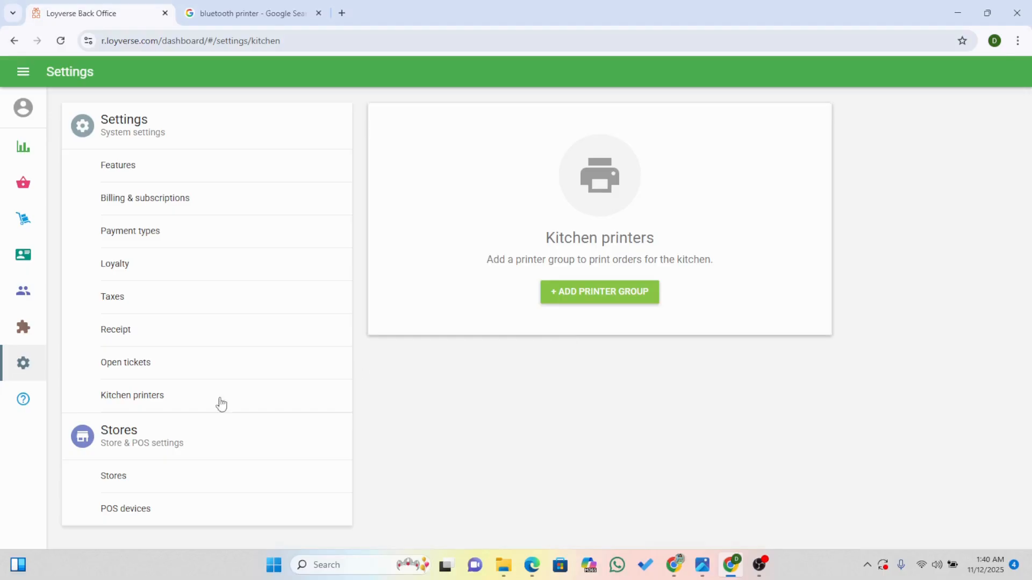
# Look at the Stores list, and create a POS device named "madam phone" in the POS devices settings.
pyautogui.click(132, 477)
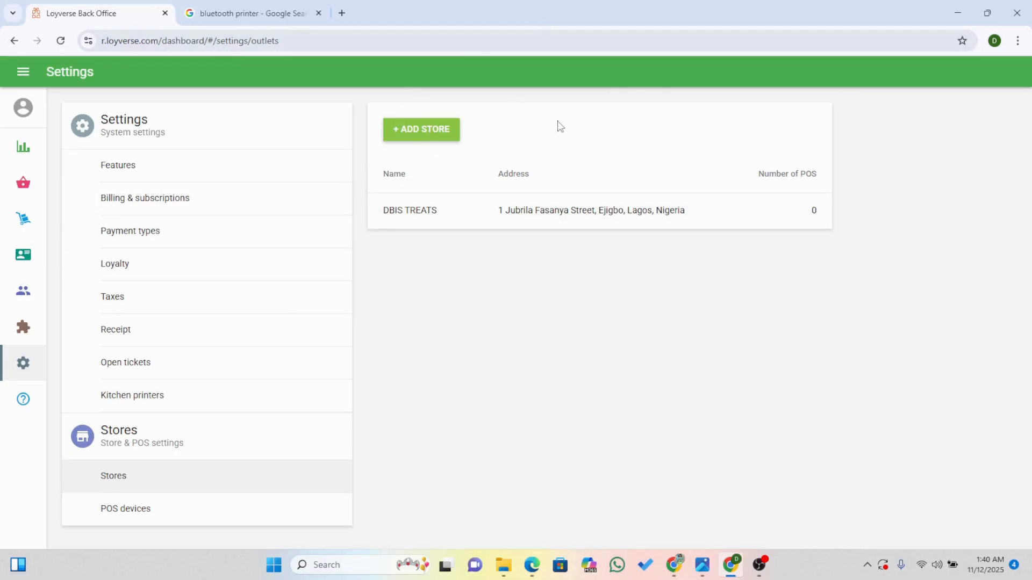
pyautogui.click(115, 519)
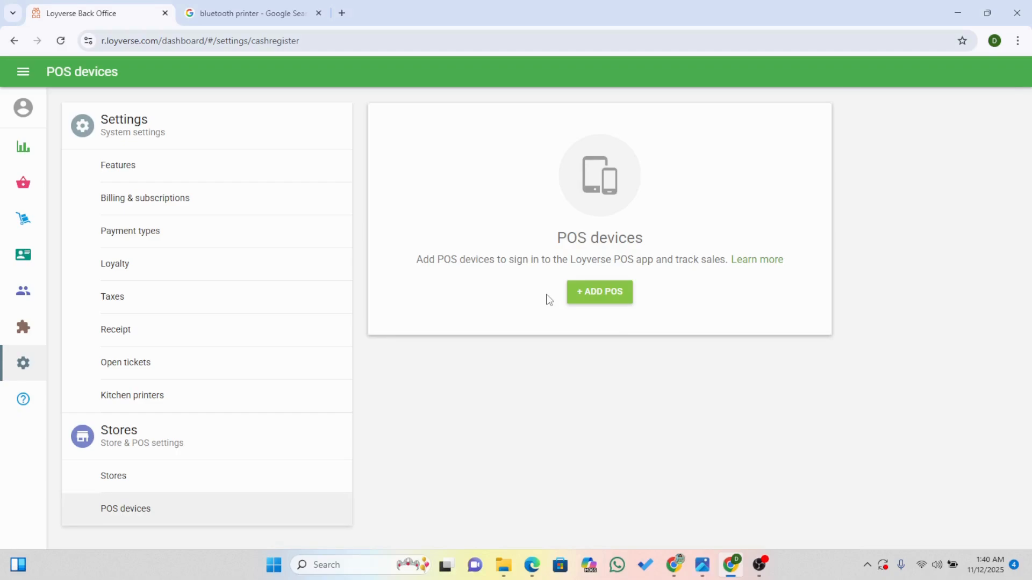
pyautogui.click(579, 300)
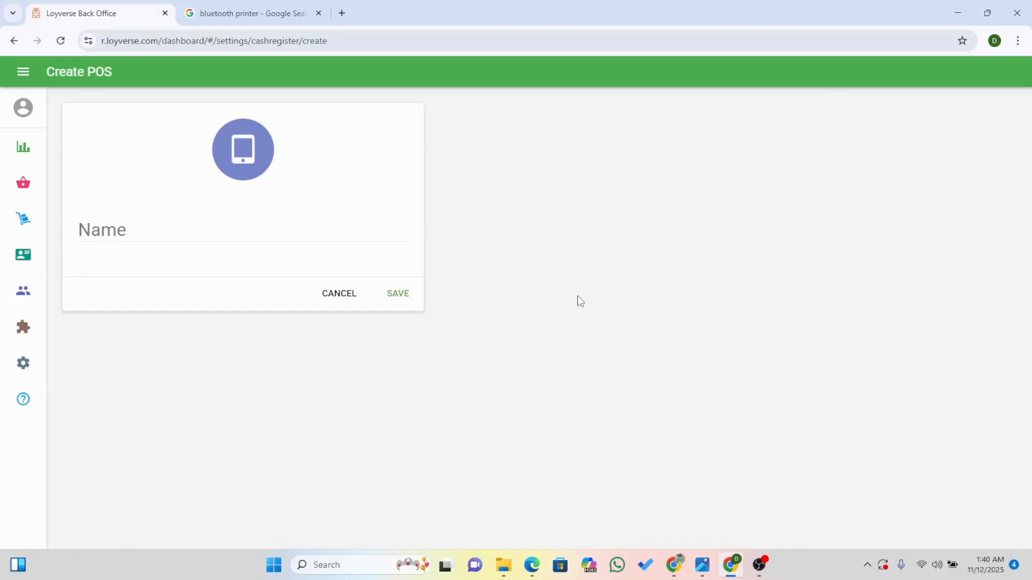
pyautogui.click(105, 230)
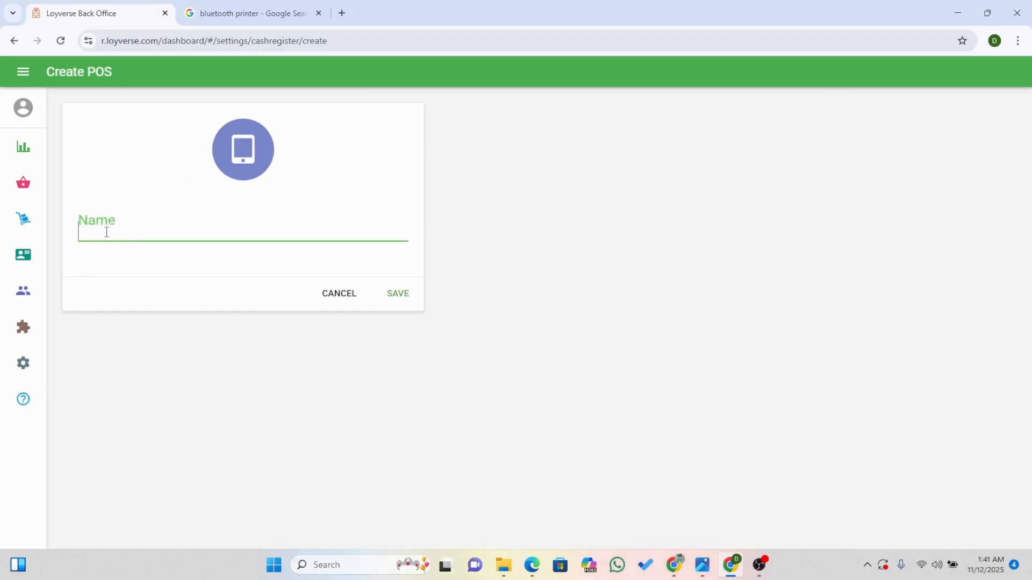
pyautogui.write('madam ')
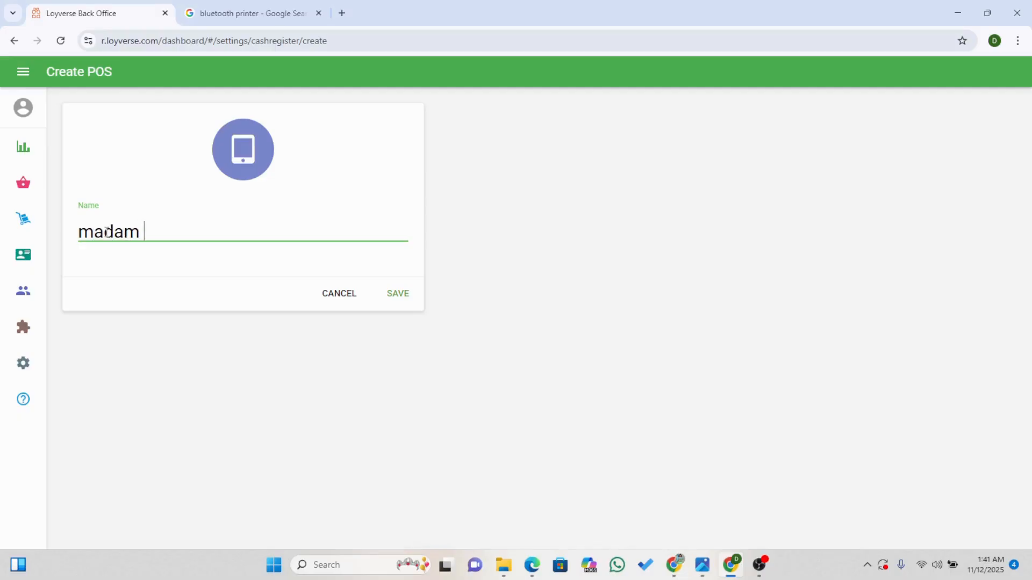
pyautogui.write('phone')
pyautogui.click(401, 299)
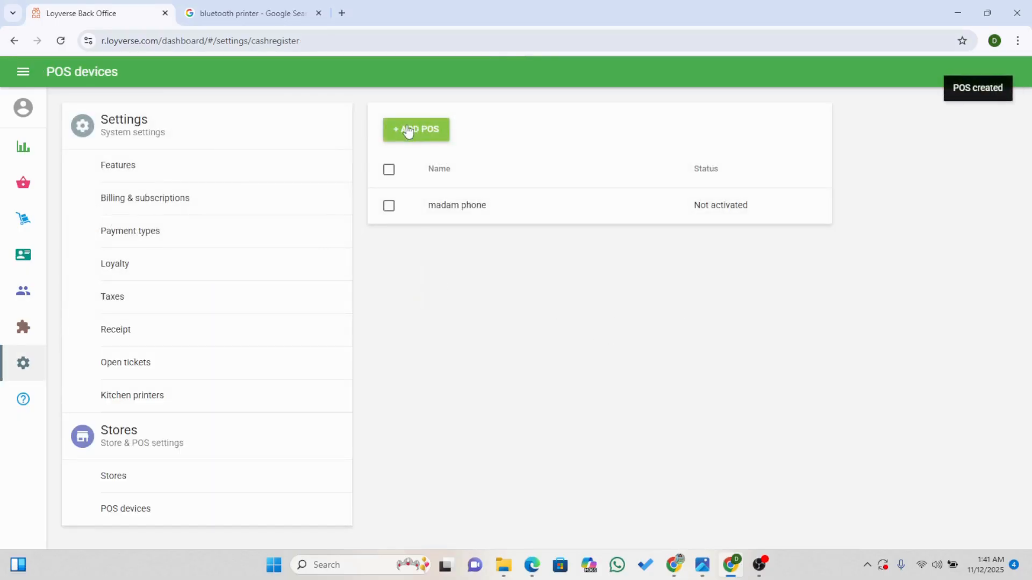
# Create a second POS device named "staff" followed by the staff member's first name.
pyautogui.click(407, 130)
pyautogui.click(113, 224)
pyautogui.write('st')
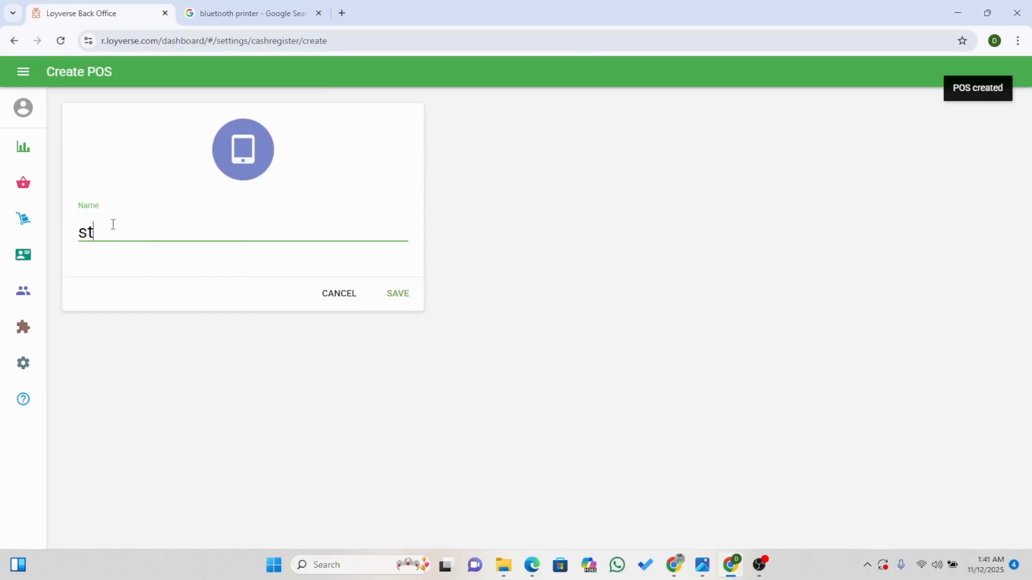
pyautogui.write('aff p')
pyautogui.press('BackSpace')
pyautogui.press('BackSpace')
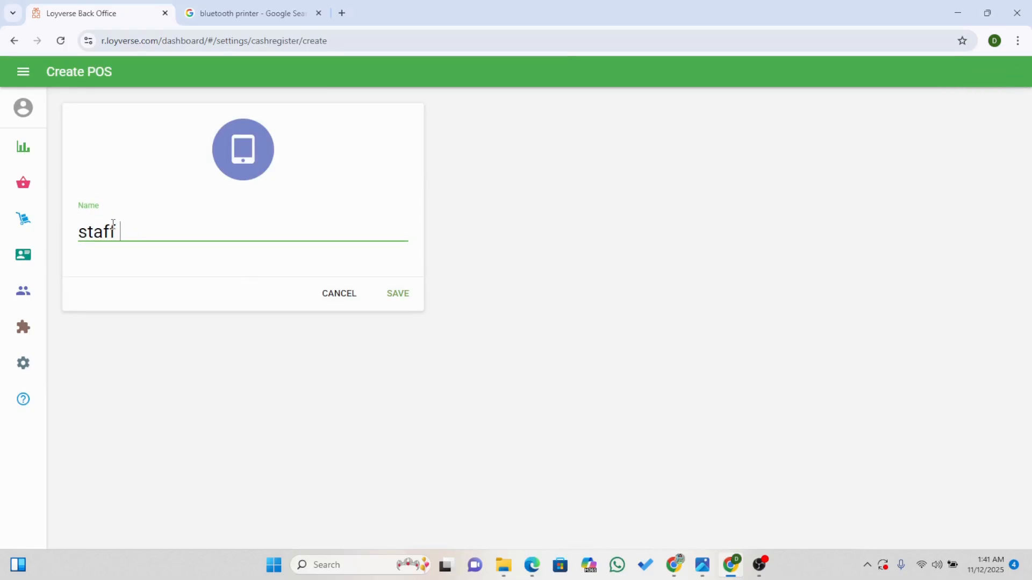
pyautogui.write('ogechi')
pyautogui.click(405, 297)
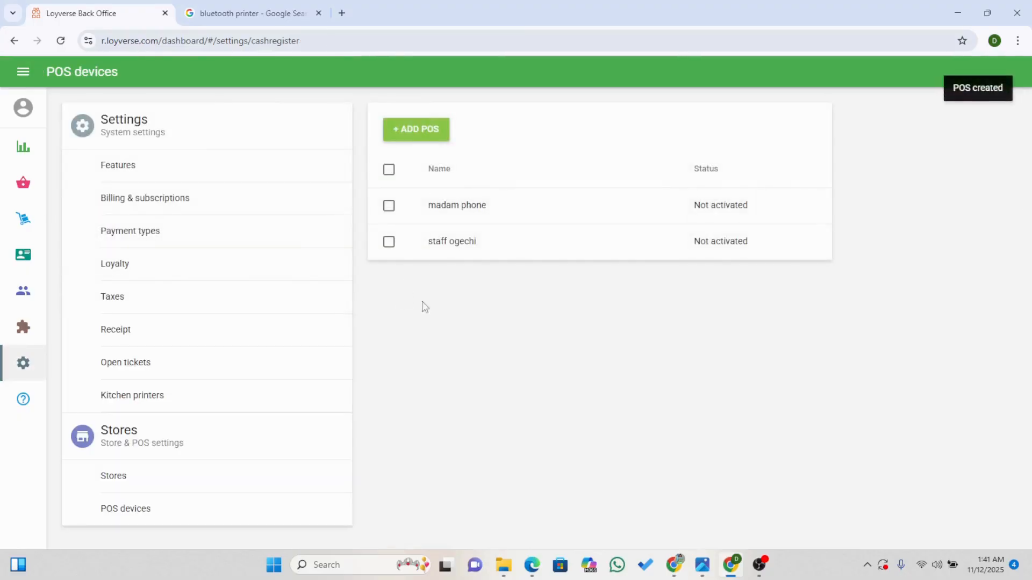